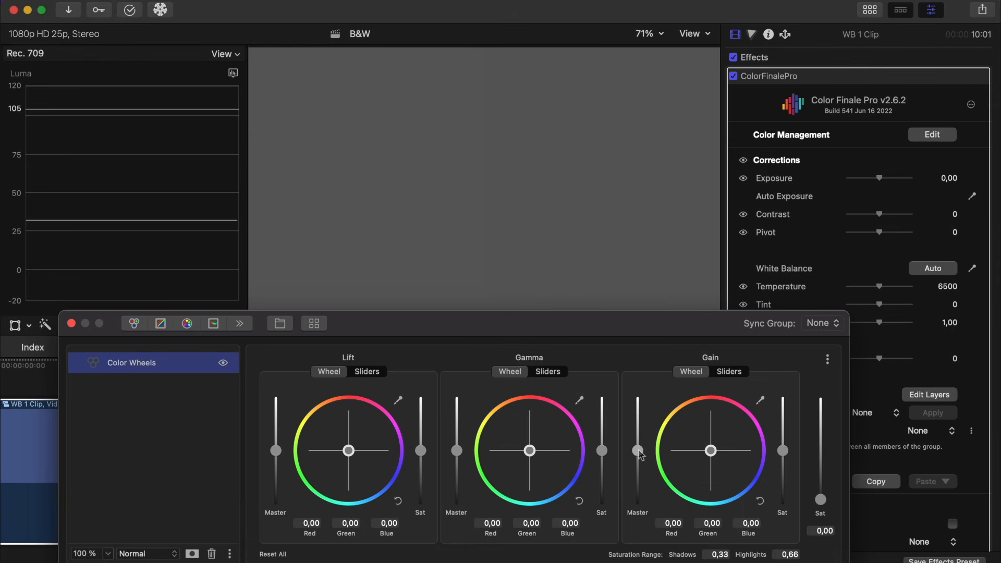
Step: Try raising the Gain master to 0,25 and lowering the Lift master to -0,09, and reset both controls
left_click_drag(641, 453, 639, 443)
mouse_move(280, 455)
left_mouse_down()
mouse_move(276, 522)
mouse_move(276, 470)
mouse_move(274, 513)
left_mouse_up()
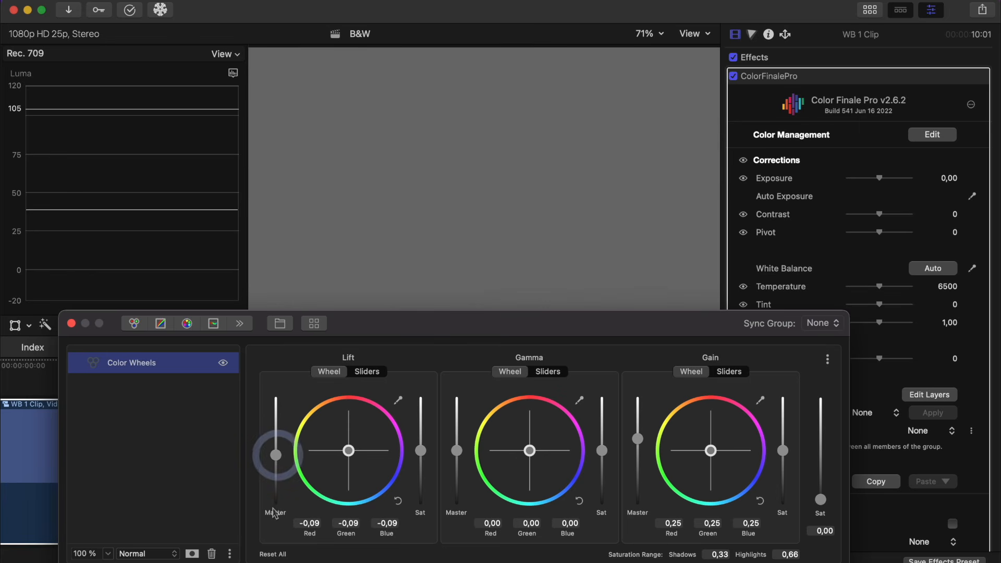
double_click(275, 511)
double_click(639, 513)
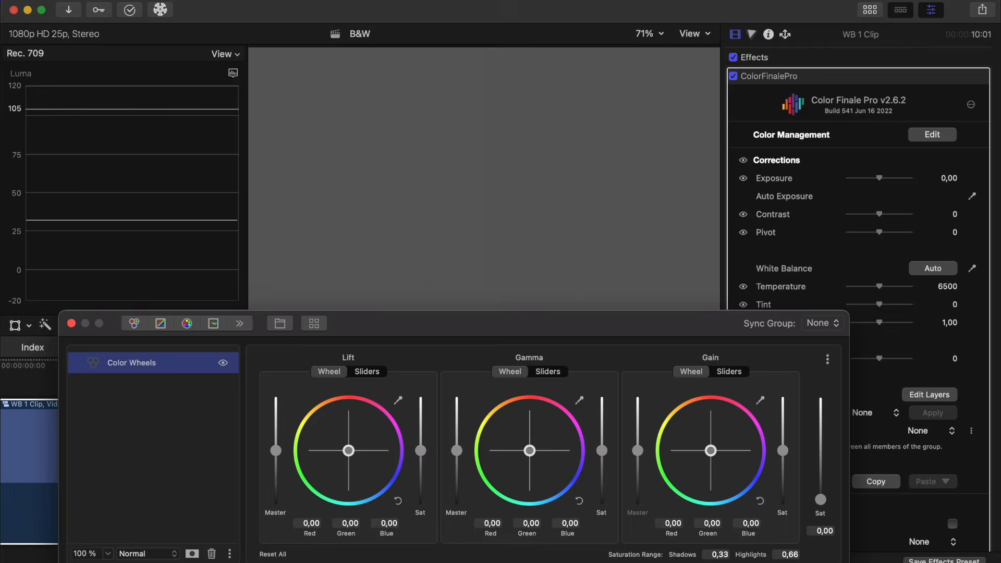
Step: Add a Shuffle layer, try its Red Channel's red level at 1,67 and reset the layer's values
left_click(239, 323)
left_click(253, 346)
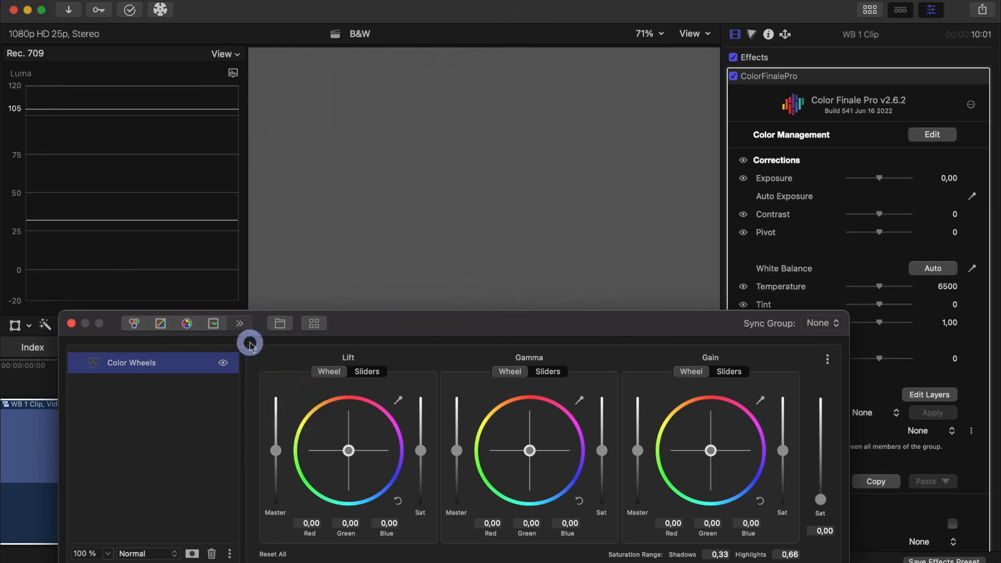
mouse_move(446, 429)
left_mouse_down()
mouse_move(446, 456)
mouse_move(447, 416)
left_mouse_up()
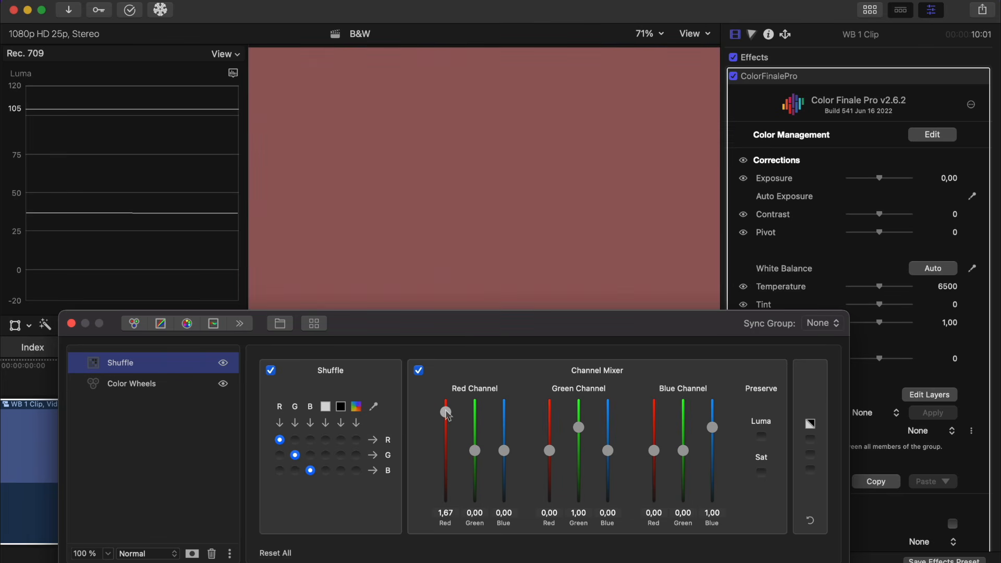
left_click(286, 554)
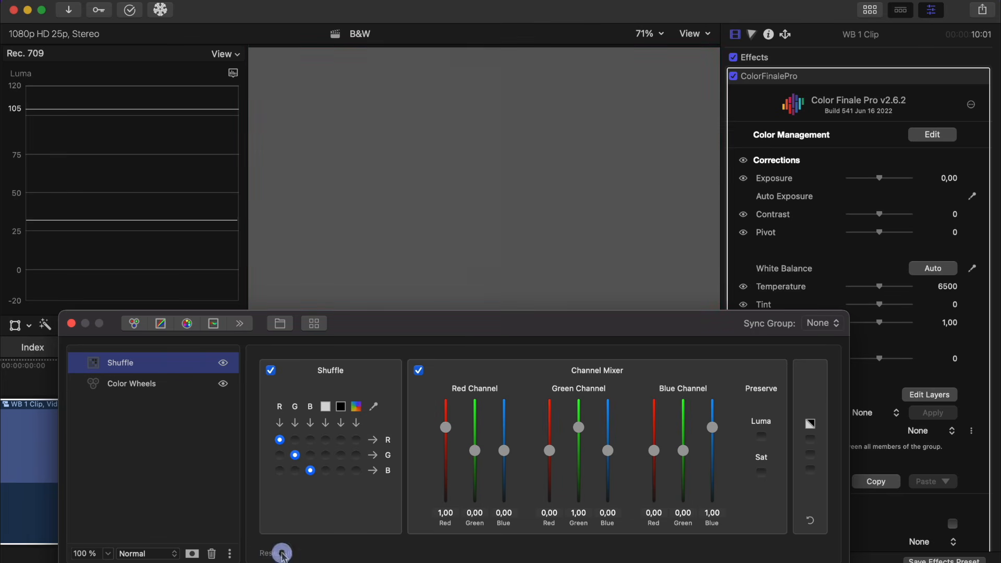
Step: Move the Shuffle layer below Color Wheels and set the Green Channel's blue and the Blue Channel's green to 2,00
left_click_drag(193, 371, 194, 412)
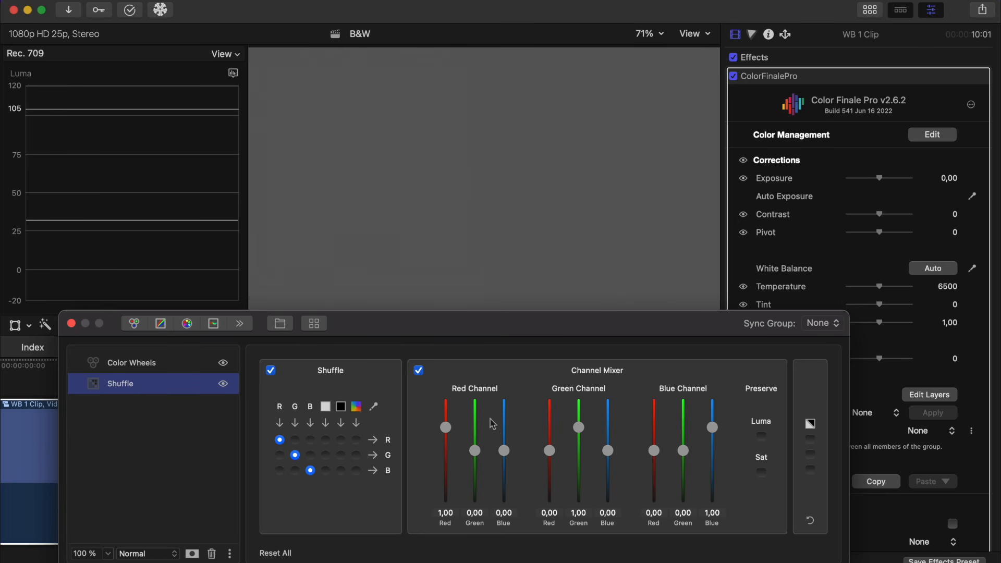
left_click_drag(610, 455, 610, 408)
left_click_drag(683, 451, 683, 395)
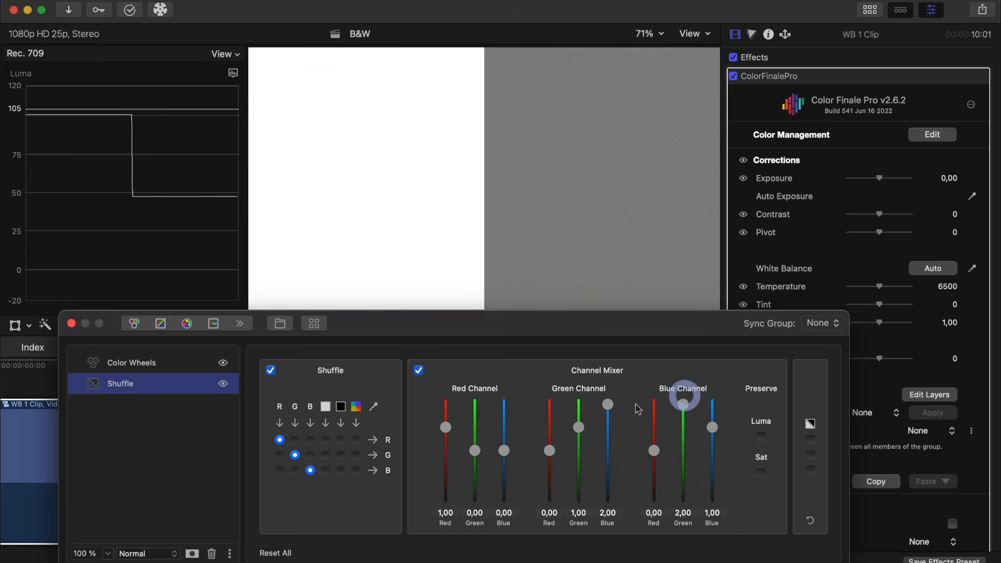
Step: Try the Green Channel's green at -1,73, raise it again, and lower the Blue Channel's green to its minimum
left_click_drag(579, 430, 579, 492)
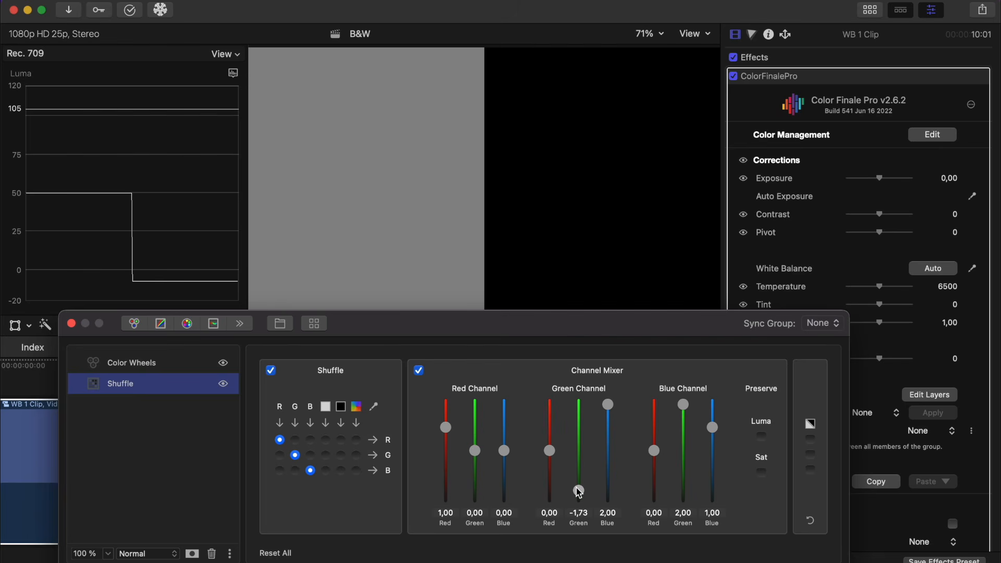
left_click_drag(579, 492, 578, 421)
left_click_drag(683, 405, 685, 515)
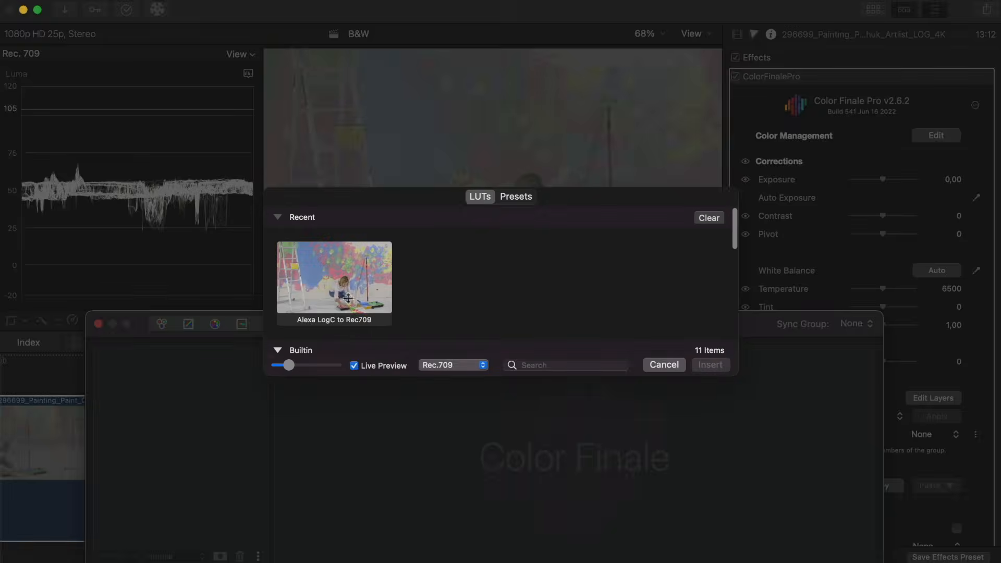
Step: Insert the Alexa LogC to Rec709 LUT on the painting clip and add a Shuffle layer above it
left_click(349, 298)
left_click(710, 364)
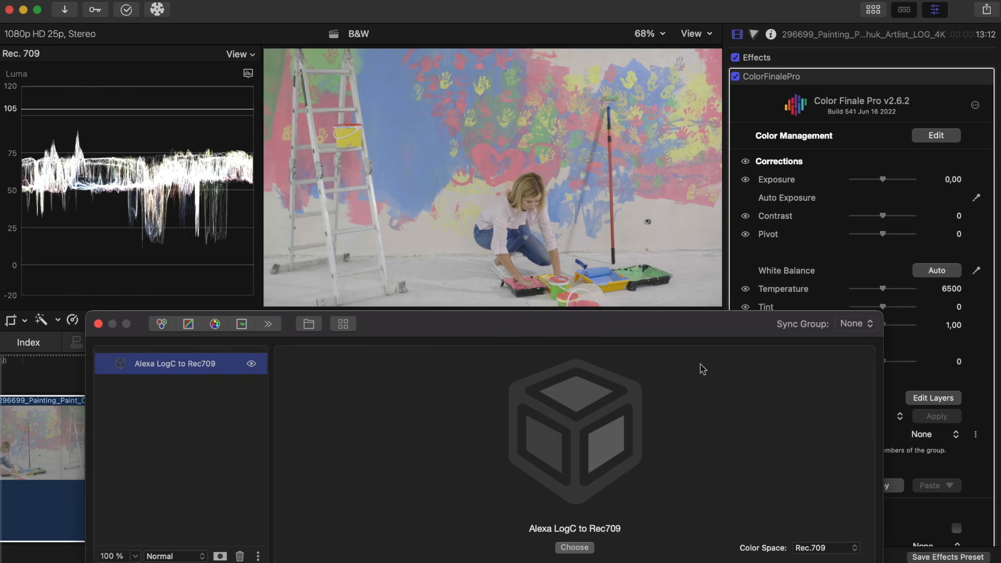
left_click(266, 324)
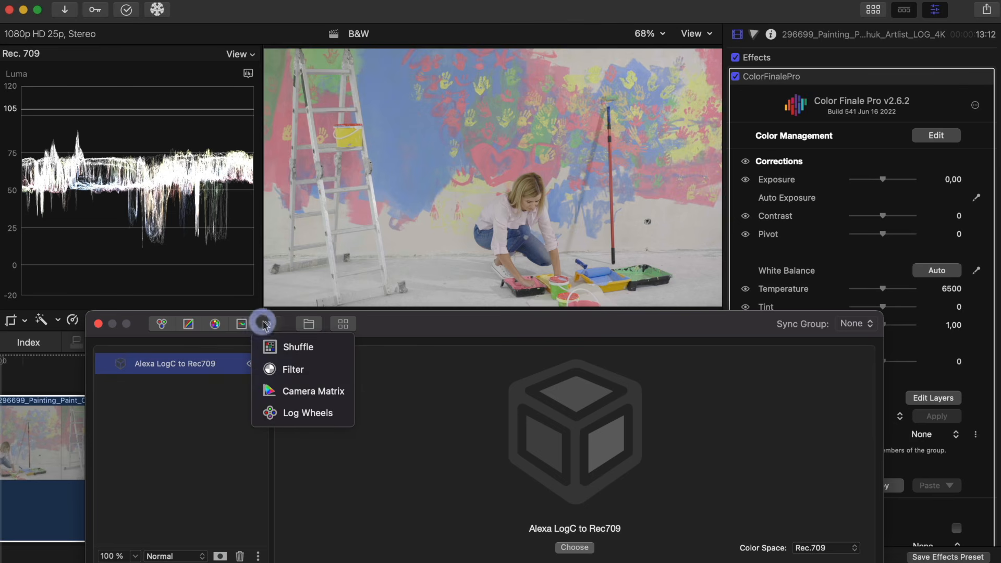
left_click(295, 346)
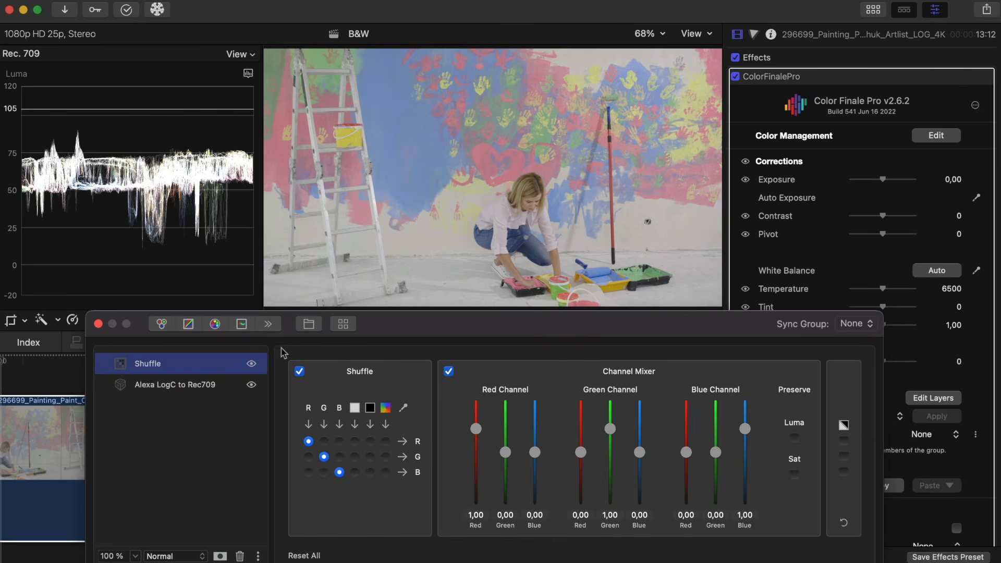
Step: Try different Shuffle routings, ending with the green input feeding all three outputs, and reset the layer
left_click(323, 441)
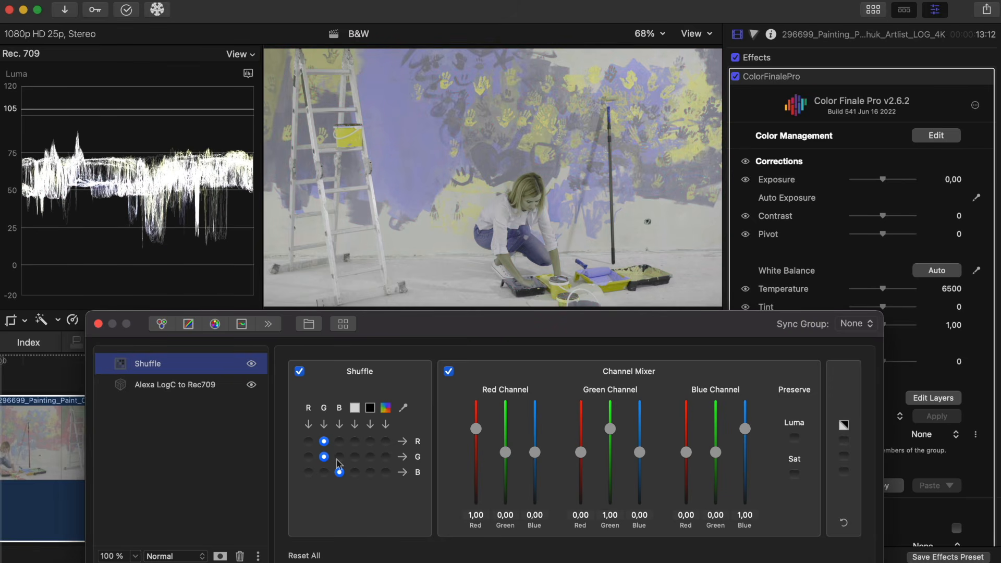
left_click(339, 457)
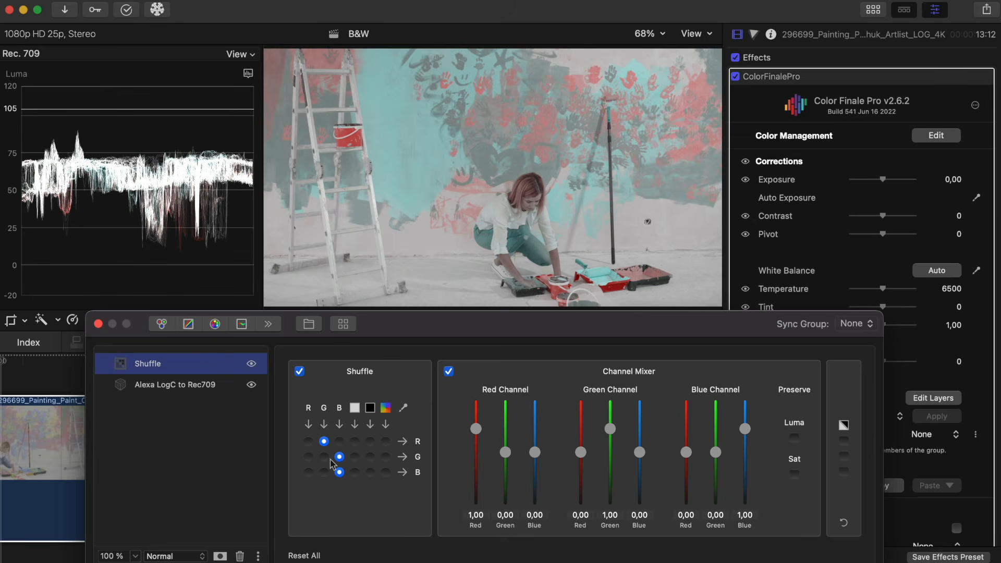
left_click(323, 457)
left_click(324, 472)
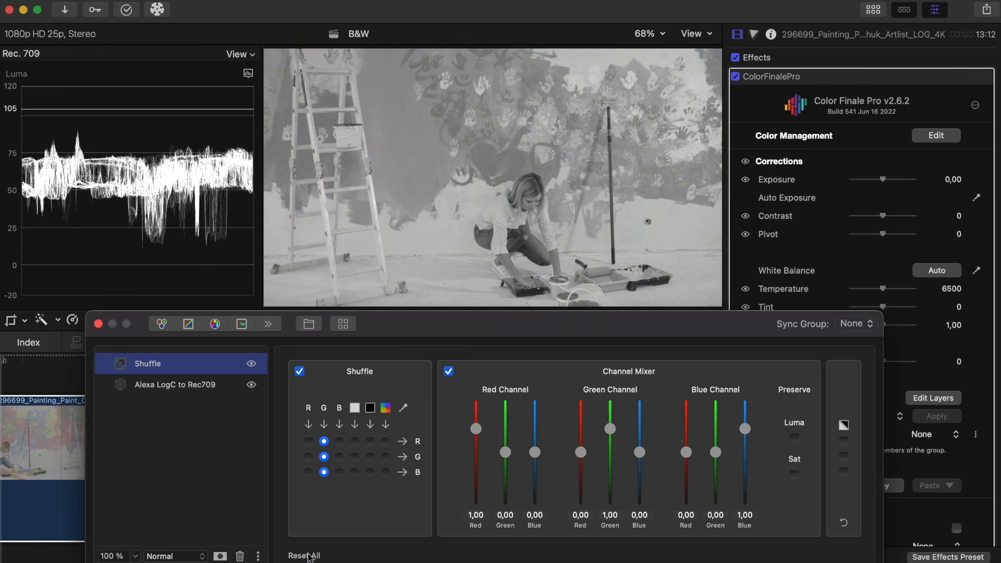
left_click(307, 556)
Step: Add a Color Wheels layer above Shuffle and lower its overall saturation to the minimum to make the picture monochrome
left_click(162, 323)
left_click_drag(854, 452, 850, 514)
Step: Try routing red to the green output and green to the blue output in the Shuffle layer, and reset the layer
left_click(235, 385)
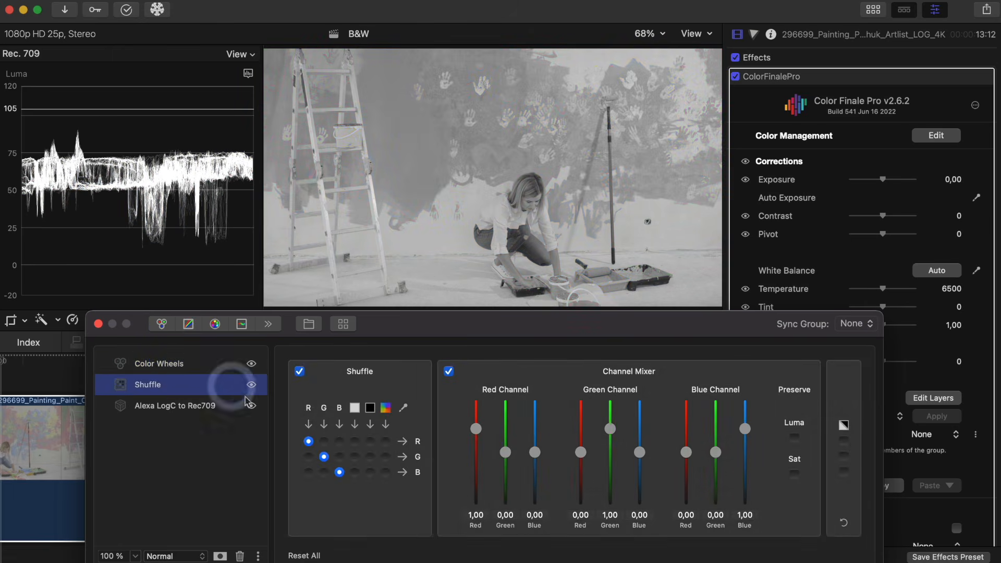
left_click(308, 457)
left_click(309, 471)
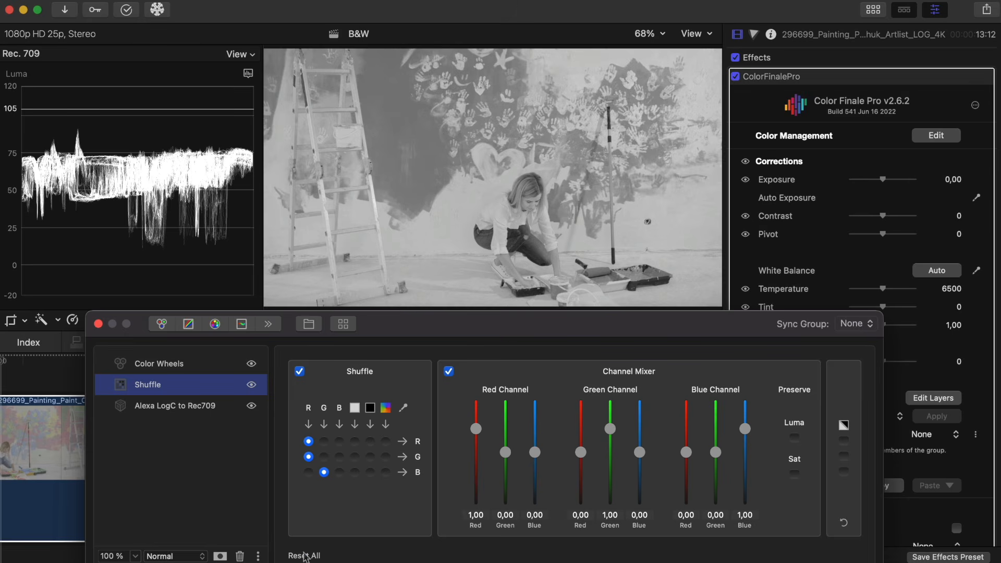
left_click(304, 556)
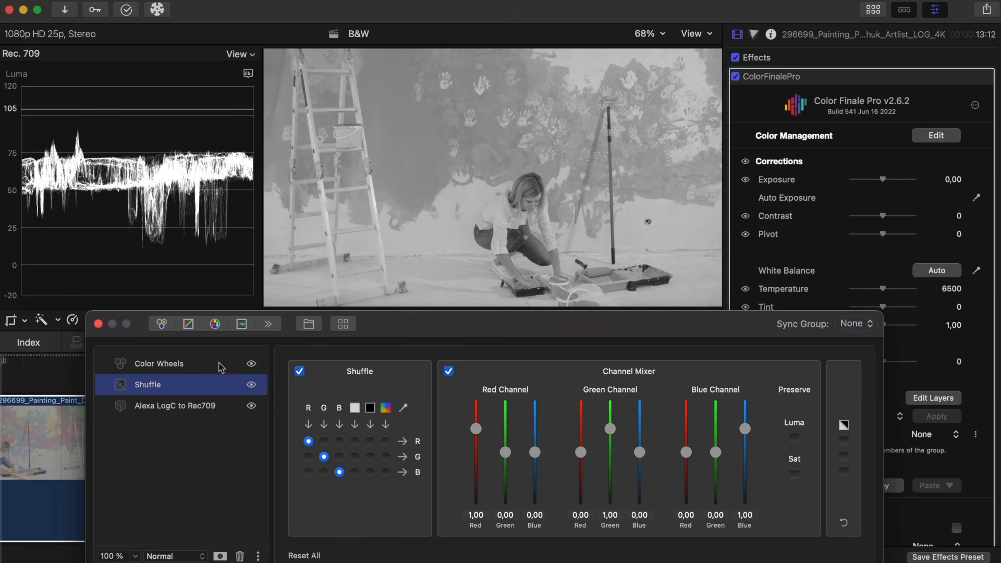
Step: Add a Six Vectors layer below Color Wheels and set its red vector to hue -0,13 and luminosity 0,548
left_click(215, 329)
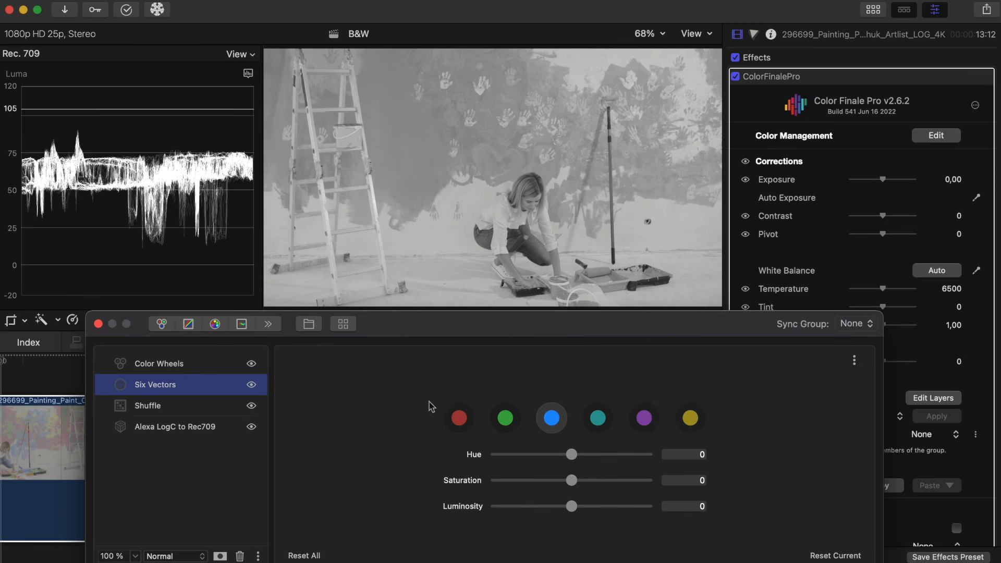
left_click(458, 417)
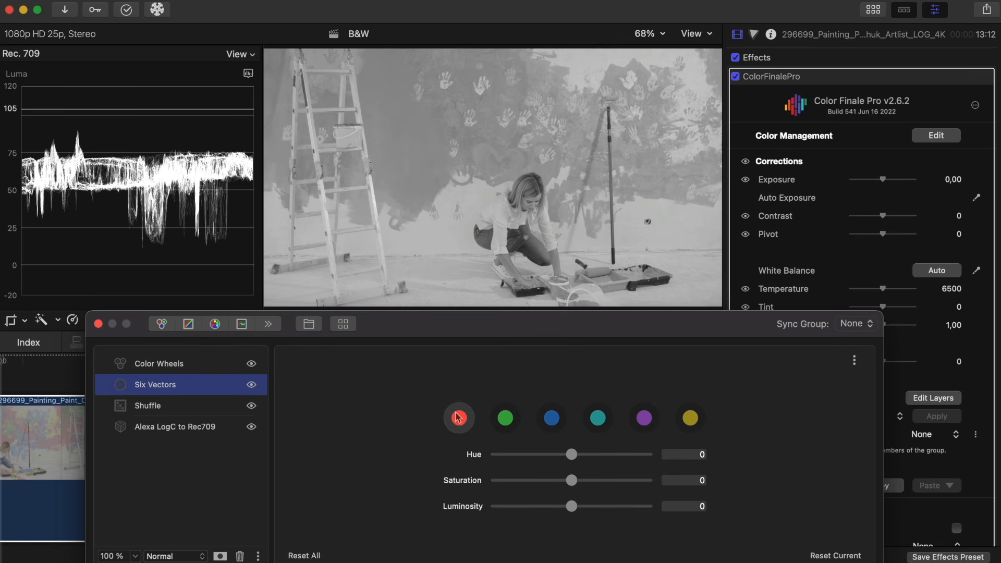
left_click_drag(575, 459, 564, 456)
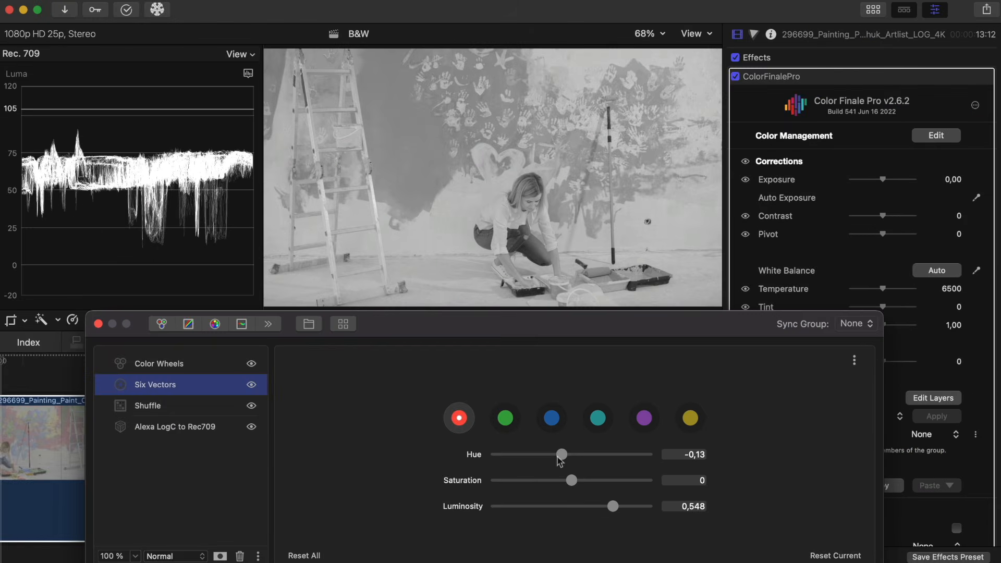
Step: Set the green vector's hue to -0,302 and its luminosity to 0,49
left_click(508, 419)
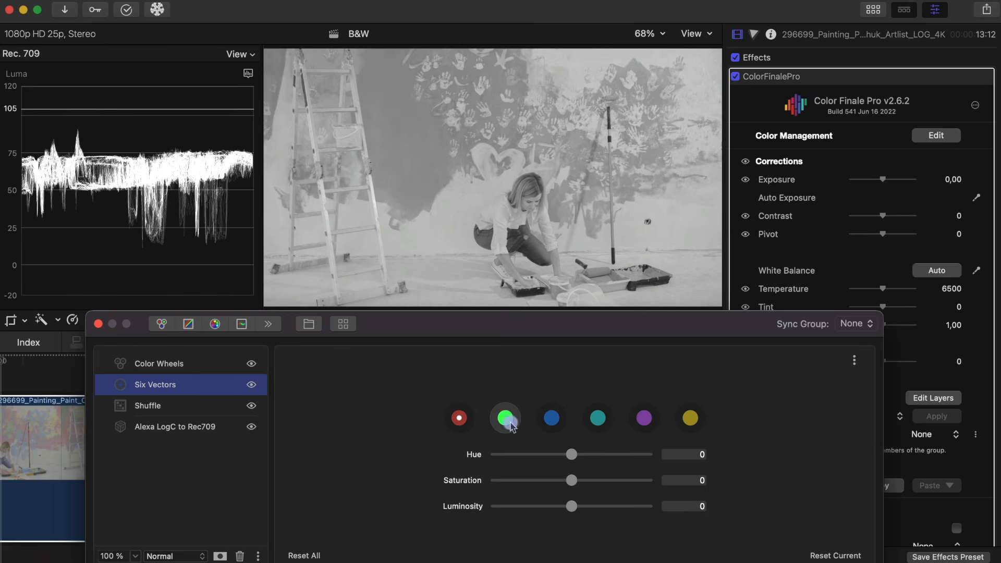
mouse_move(568, 455)
left_mouse_down()
mouse_move(536, 455)
mouse_move(548, 456)
left_mouse_up()
left_click_drag(571, 506, 611, 509)
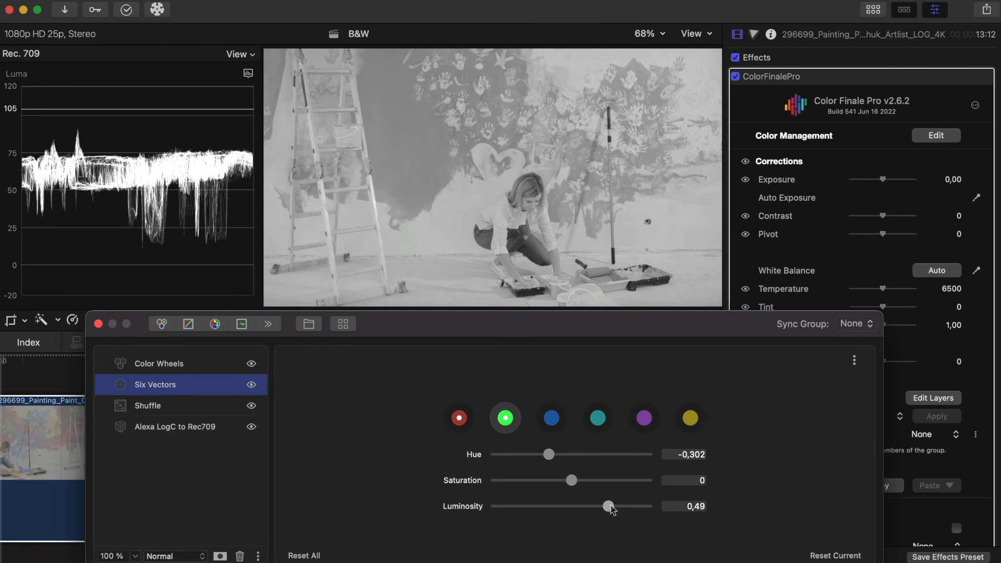
Step: Set the blue vector's hue to -0,04 and luminosity to -0,107, and the yellow vector's luminosity to 0,386
left_click(553, 420)
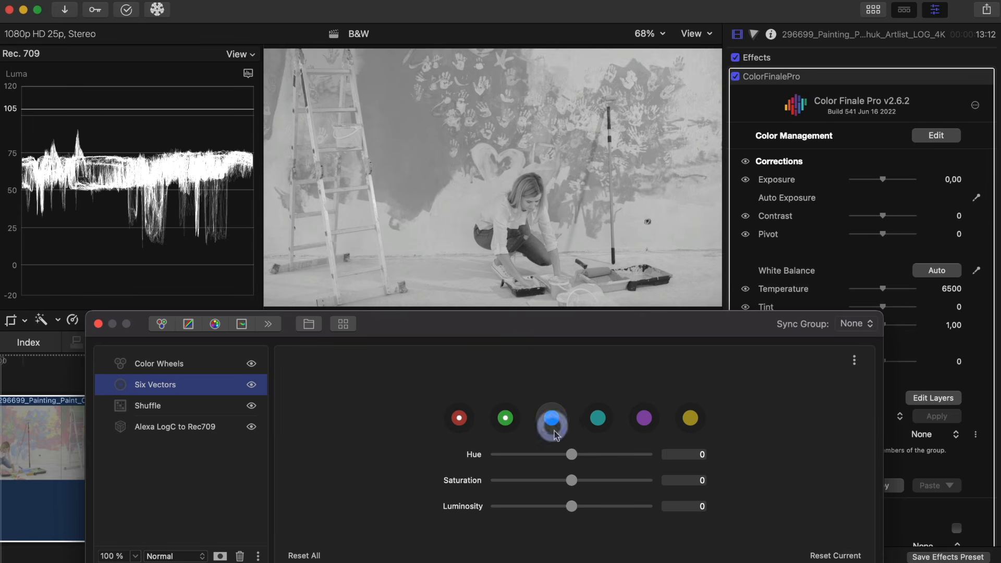
left_click_drag(572, 507, 522, 506)
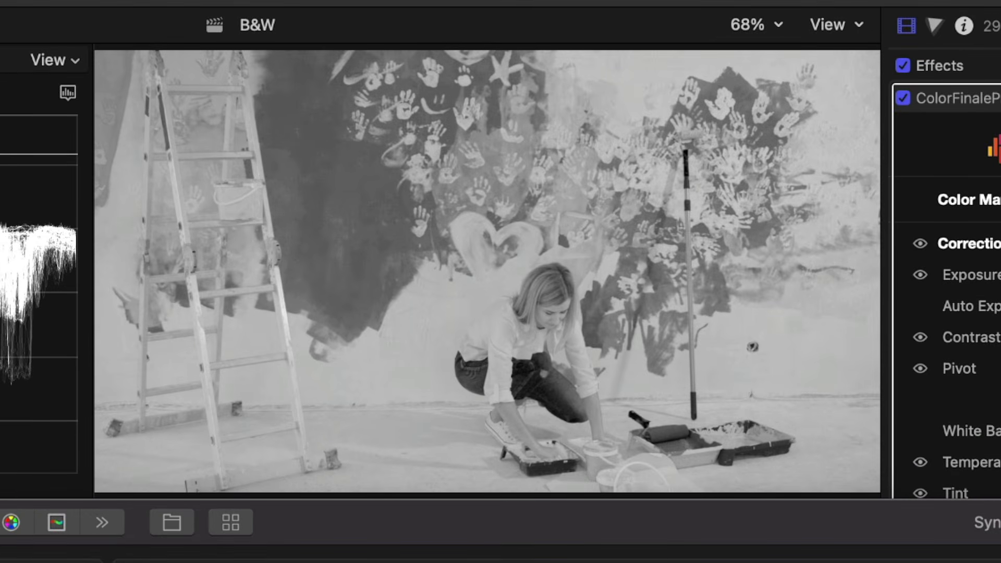
left_click_drag(563, 507, 564, 506)
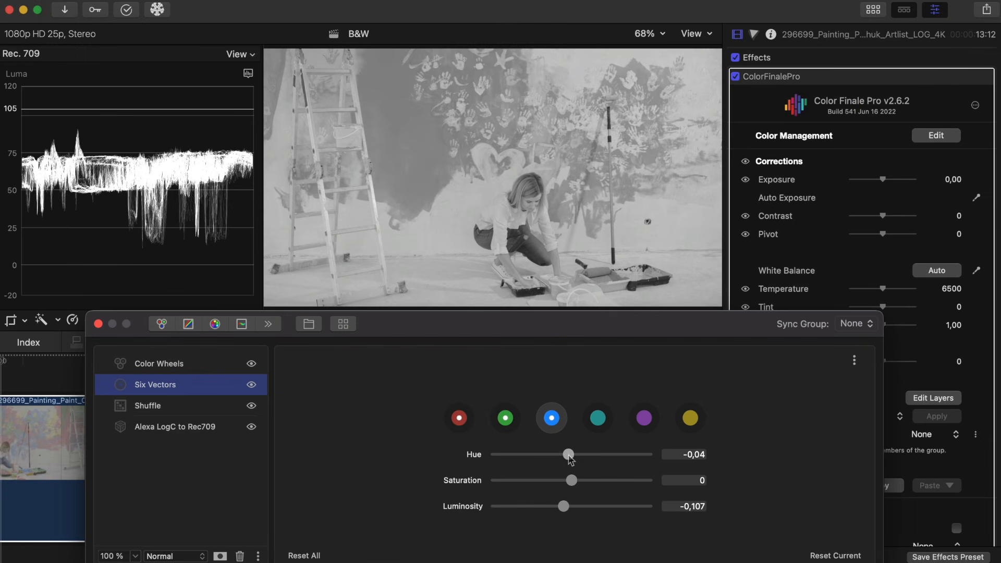
left_click(689, 417)
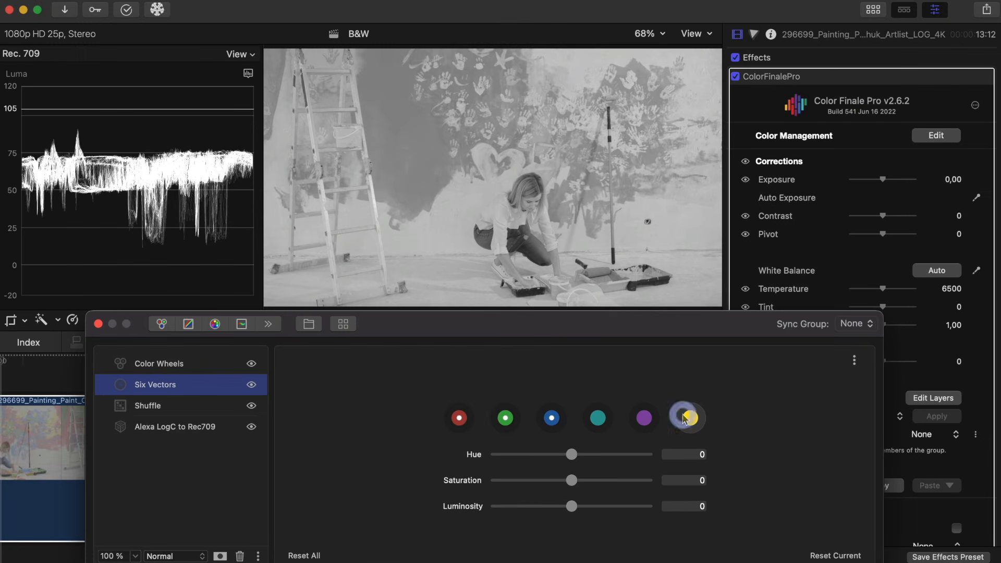
left_click_drag(571, 511, 599, 509)
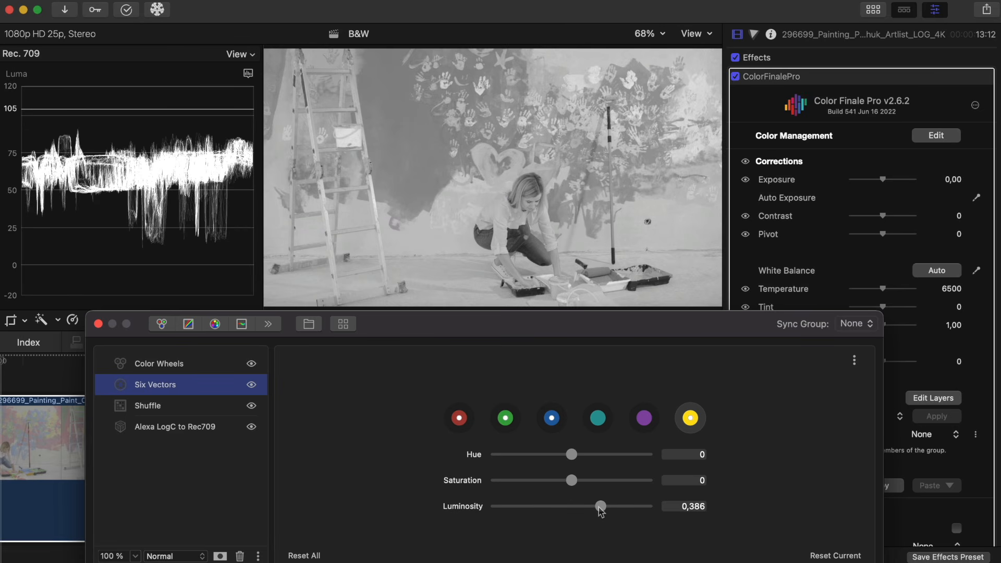
Step: Set the Shuffle layer's channel mixer to 1,29/-0,12/0,01 for red, -0,14/1,13/-0,09 for green and -0,09/0,00/1,17 for blue
left_click(234, 413)
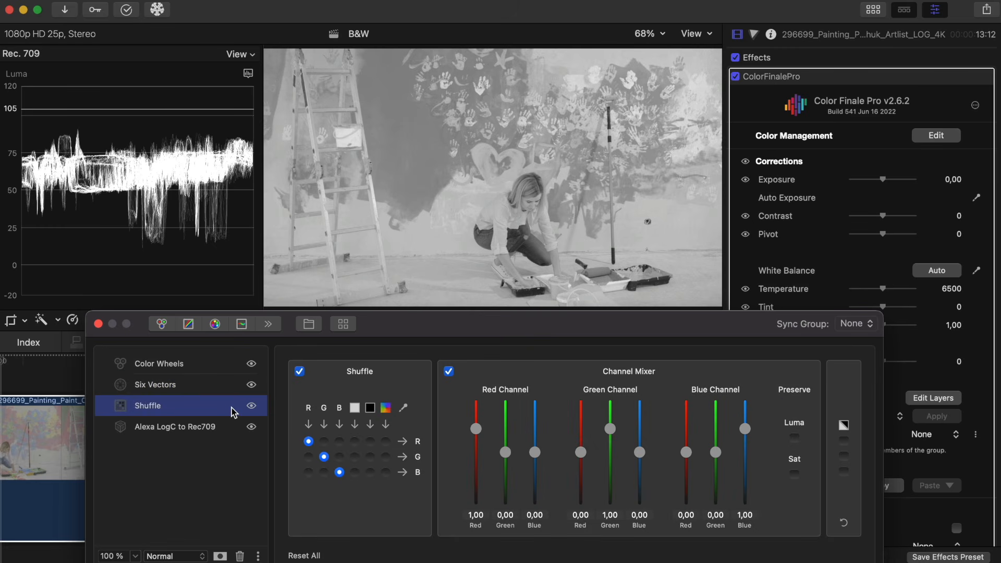
left_click_drag(477, 431, 535, 452)
left_click_drag(476, 428, 476, 423)
left_click_drag(580, 452, 612, 431)
left_click_drag(680, 455, 686, 459)
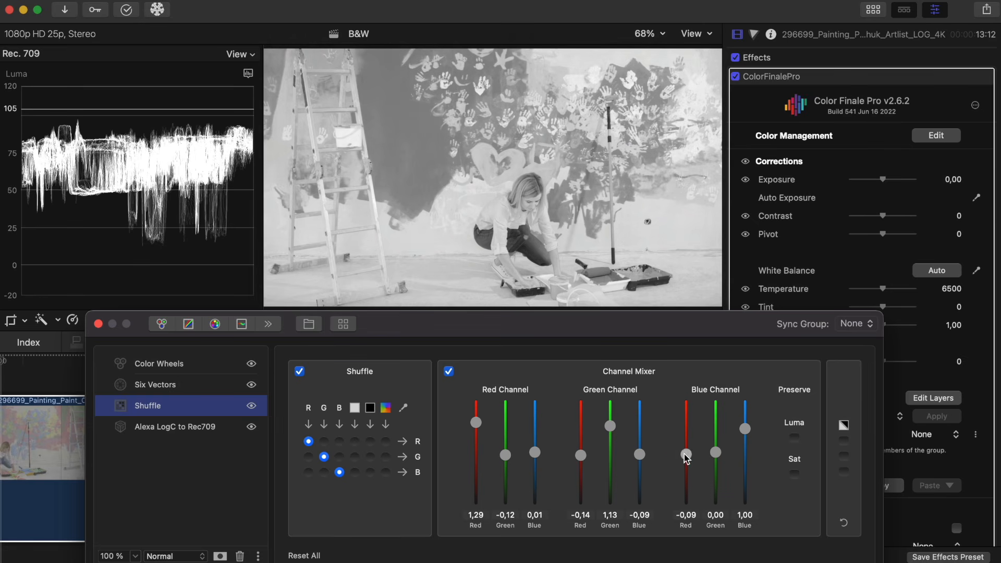
left_click_drag(746, 433, 747, 429)
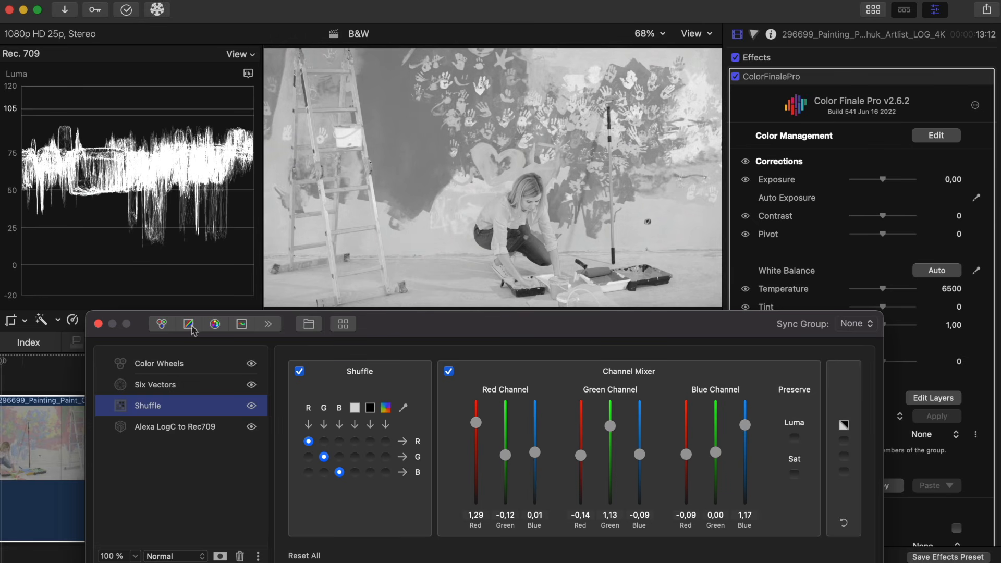
Step: Add a Color Wheels layer above Shuffle with Lift master at -0,01 and Gain master at 0,02, and slightly lower the Gamma master
left_click(161, 324)
left_click_drag(303, 457, 304, 457)
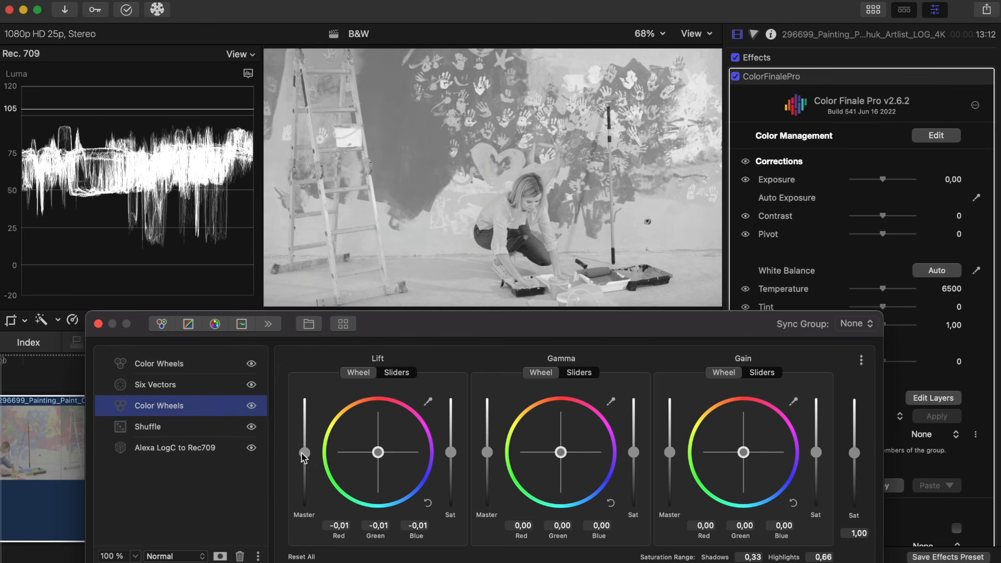
left_click_drag(667, 454, 665, 449)
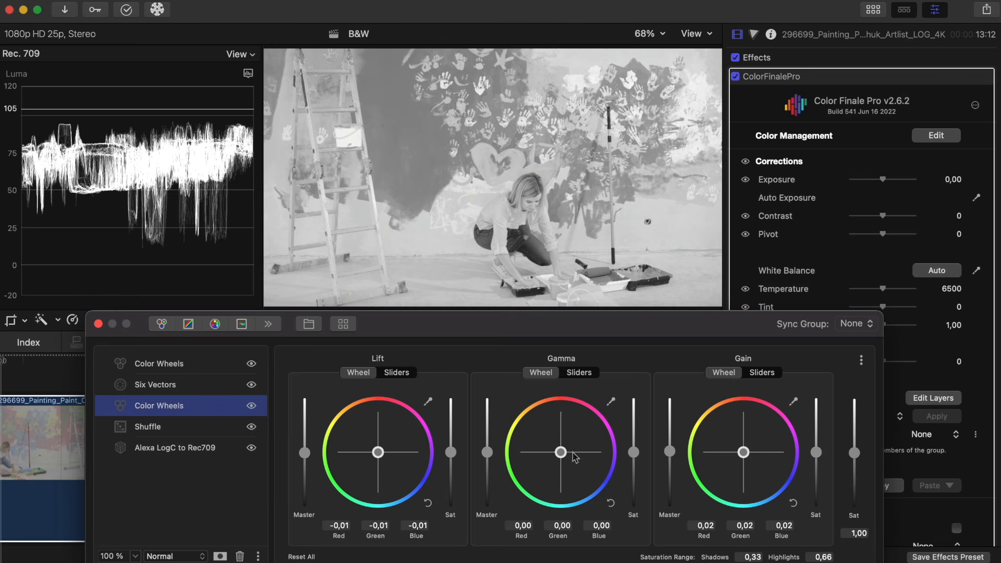
left_click_drag(487, 453, 490, 456)
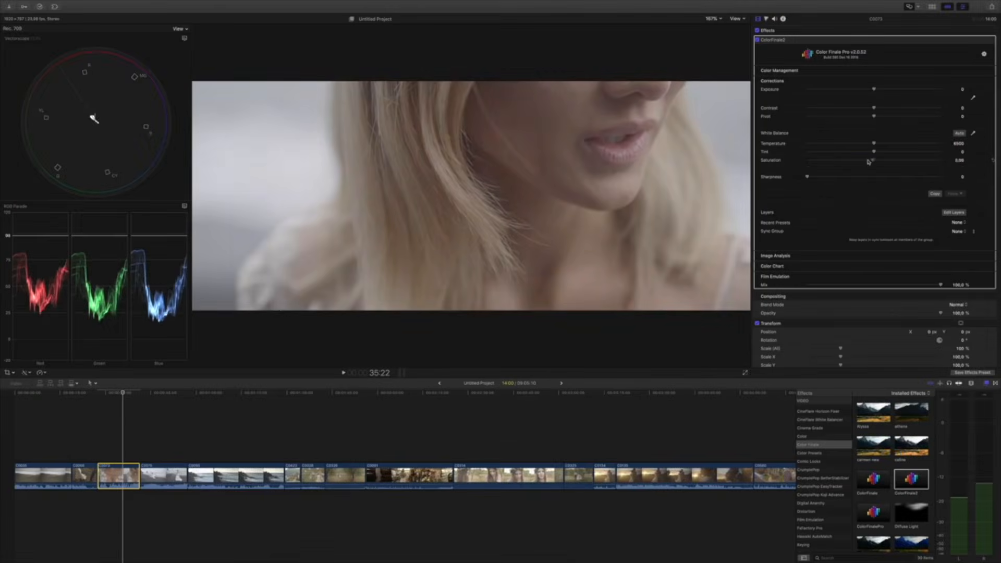
Step: Reduce the portrait clip's ColorFinale2 saturation to 0
left_click_drag(874, 160, 796, 164)
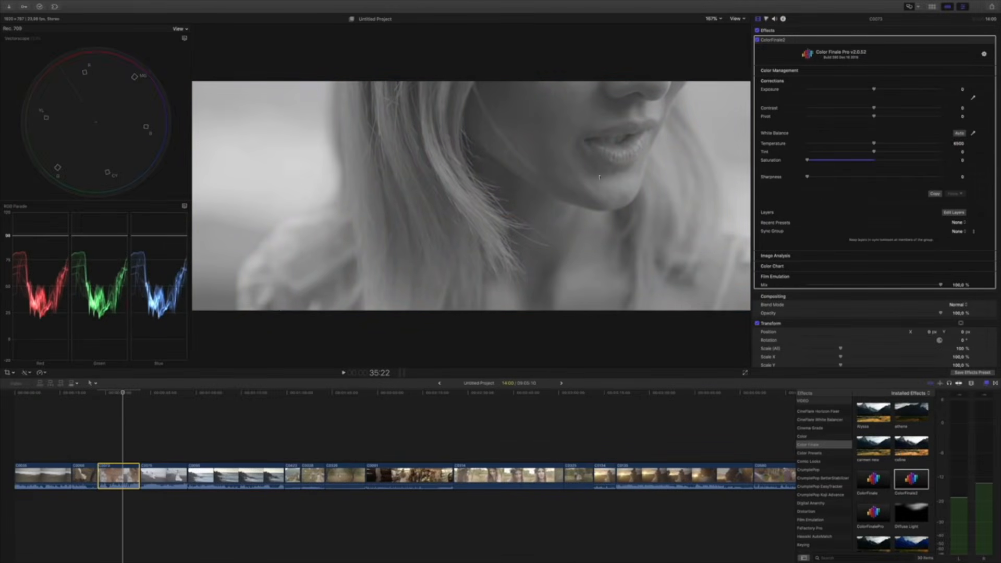
Step: Set the portrait clip's exposure to about -0,62, contrast to 54 and pivot to about -48, and partly raise its saturation
left_click_drag(875, 90, 907, 110)
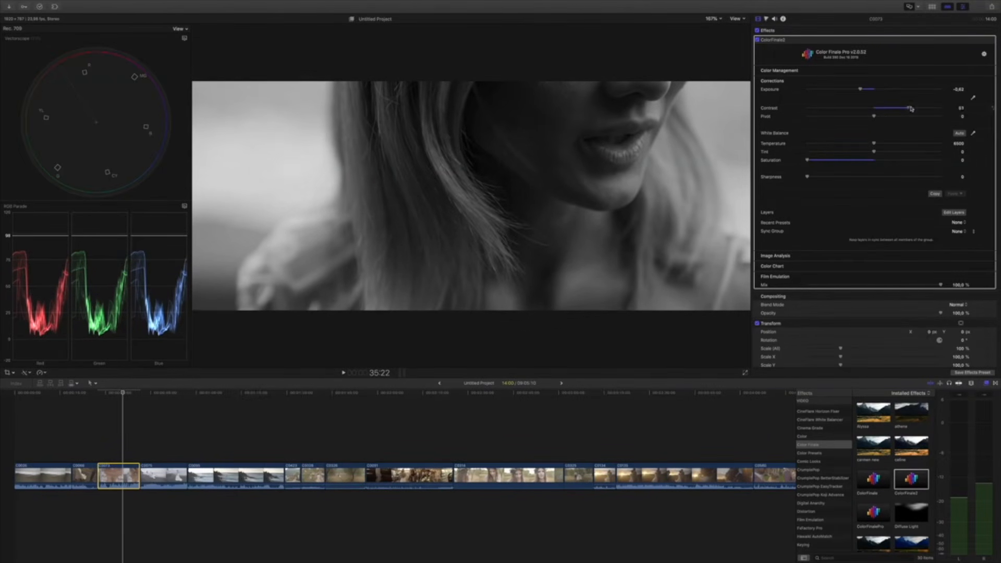
left_click_drag(874, 117, 843, 116)
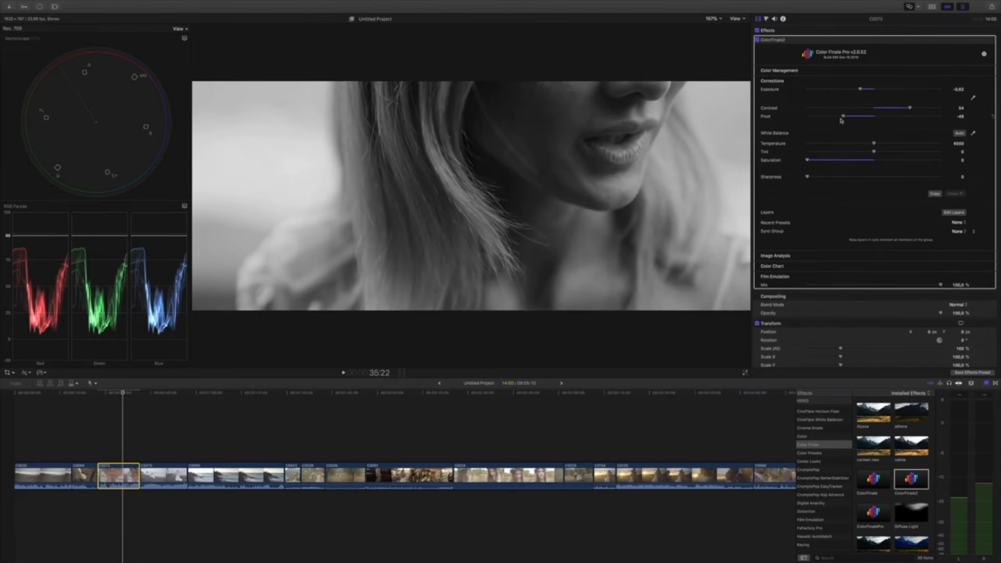
left_click_drag(843, 118, 840, 116)
left_click_drag(813, 162, 858, 163)
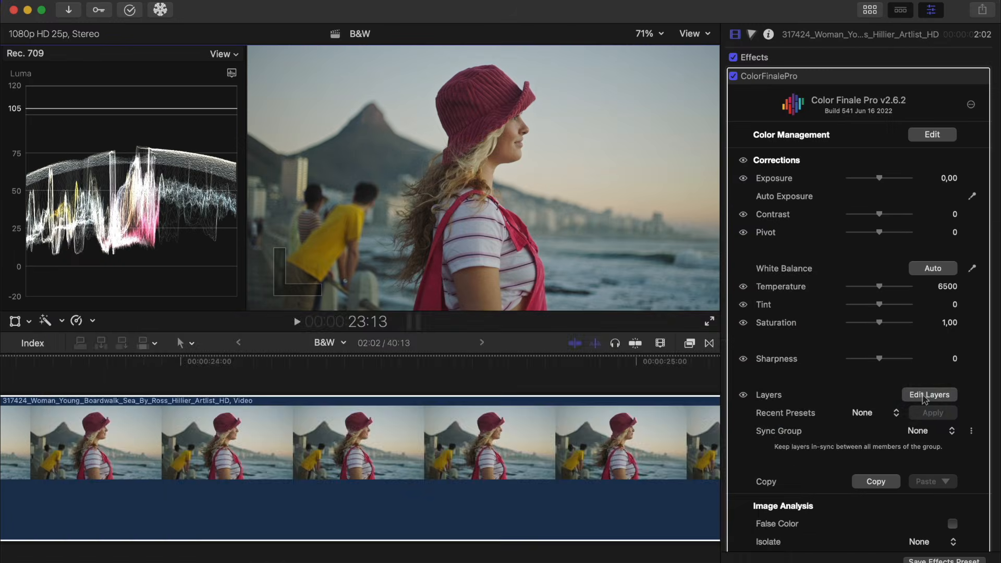
Step: Add a Color Wheels layer to the clip of the woman in the red hat and reduce its saturation to 0,00
left_click(924, 396)
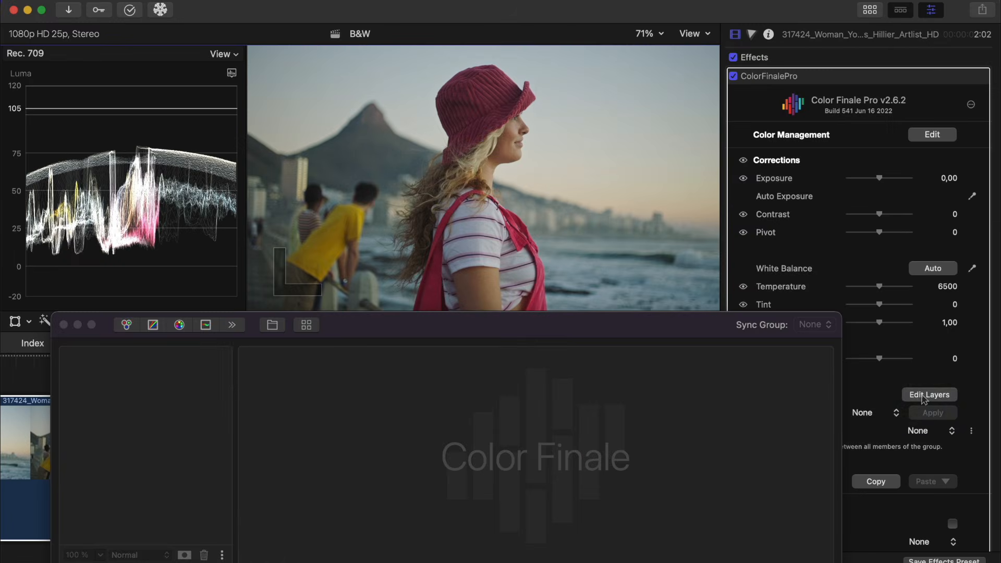
left_click(127, 326)
left_click_drag(813, 454, 811, 505)
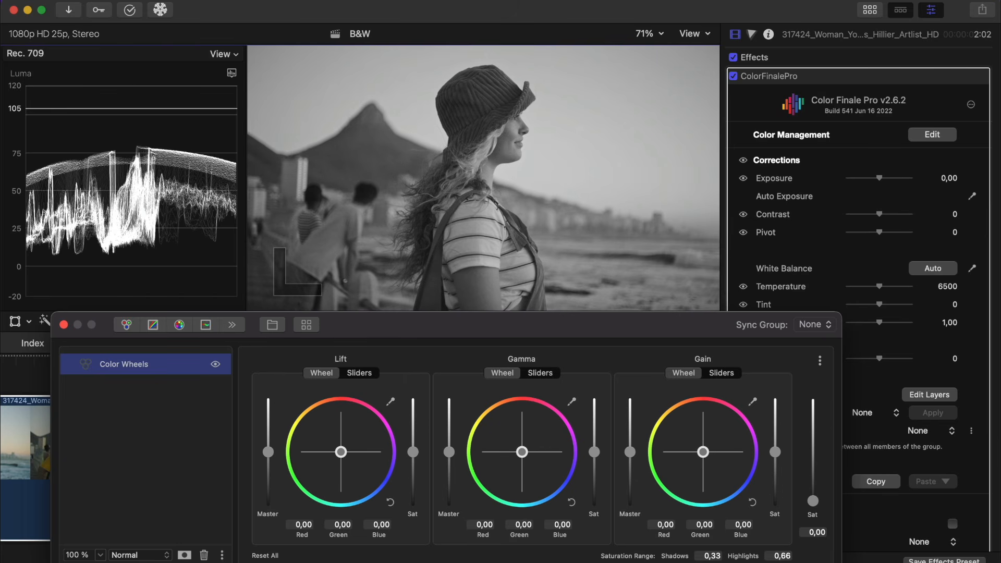
Step: Add an HSL mask to the Color Wheels layer, sample the woman's red shoulder strap and invert the mask
left_click(191, 365)
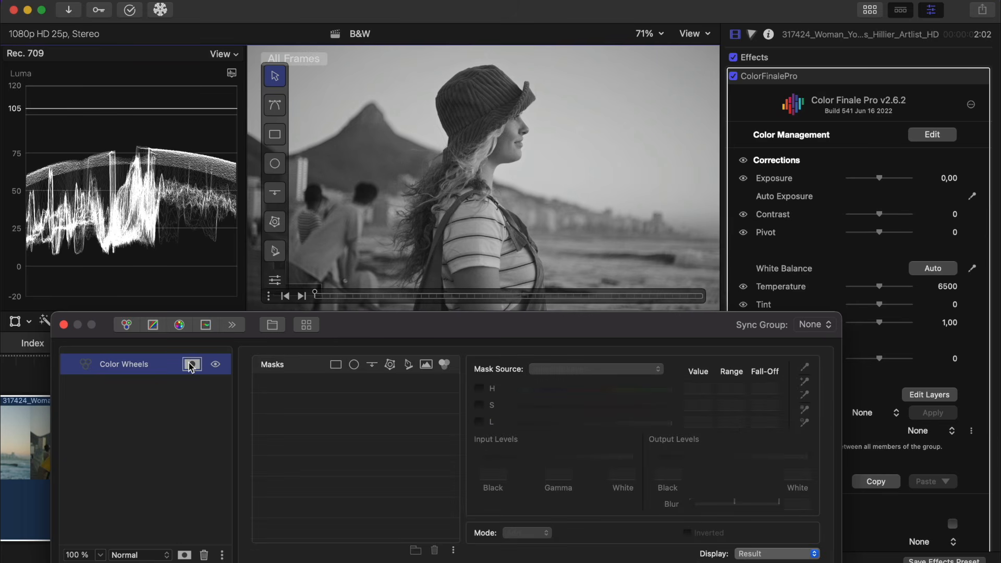
left_click(444, 365)
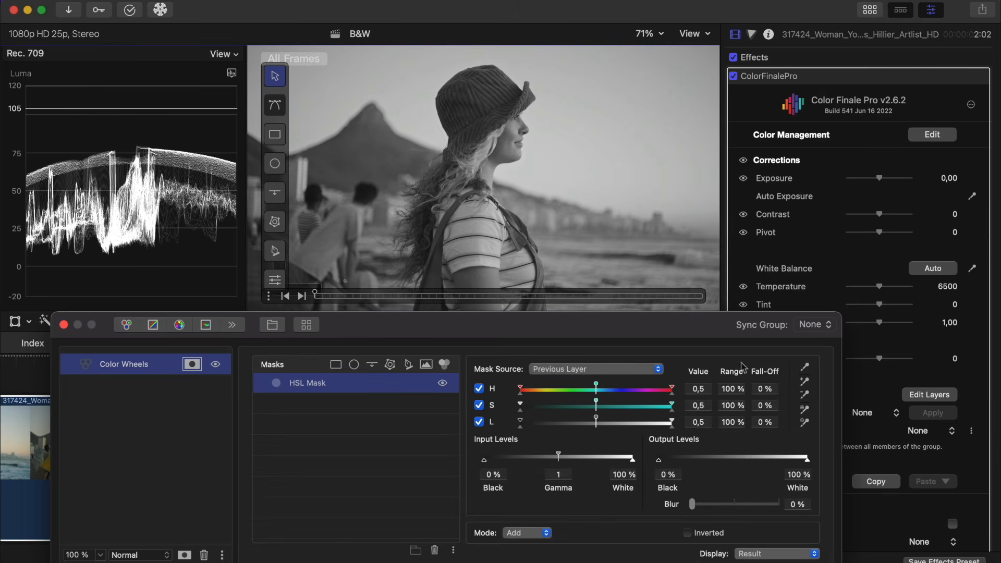
left_click(805, 368)
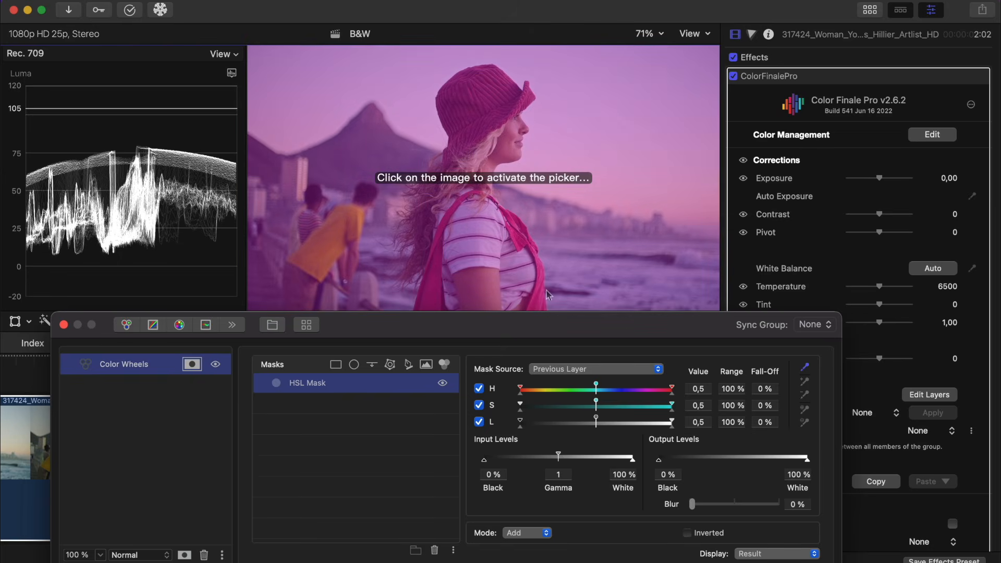
left_click(545, 294)
left_click(540, 291)
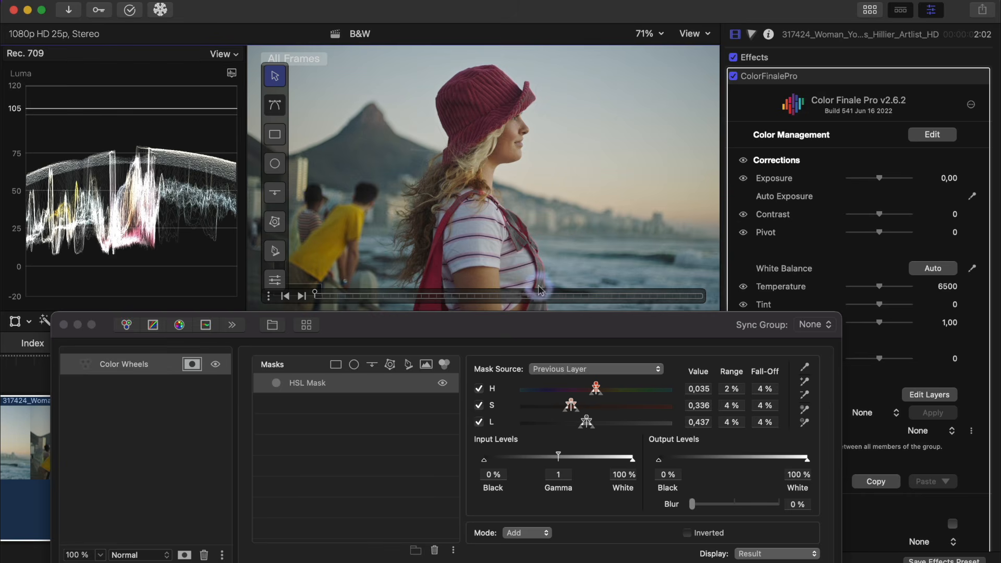
left_click(689, 532)
Step: Resample the HSL mask from the red fabric behind the woman's back and add the front strap's red to the selection
left_click(805, 367)
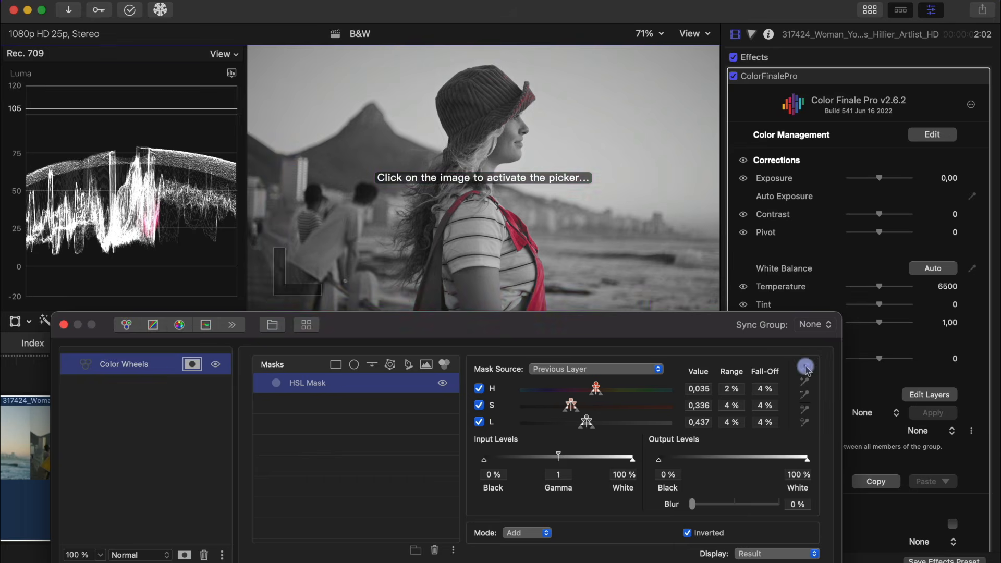
left_click(432, 293)
left_click(431, 293)
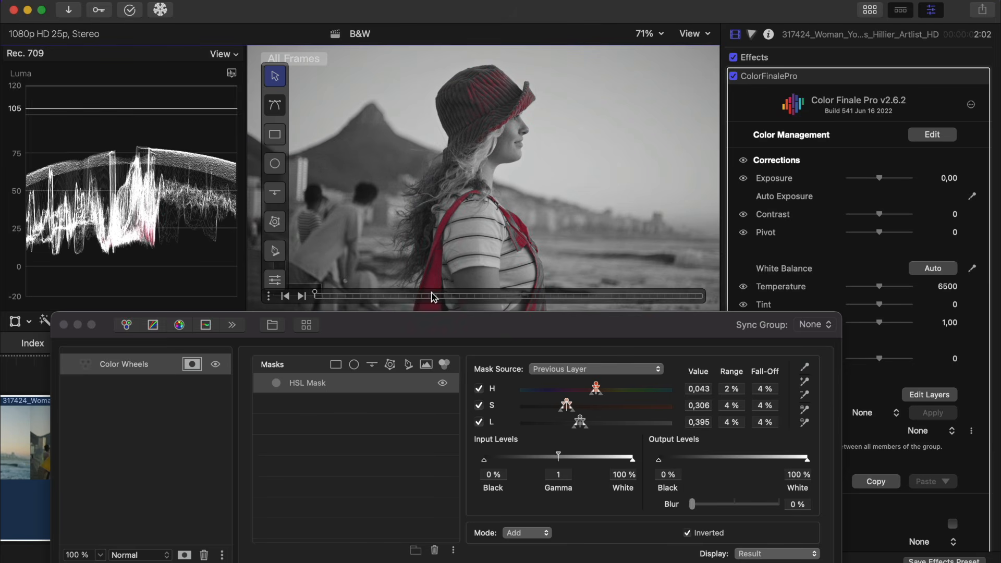
left_click(804, 381)
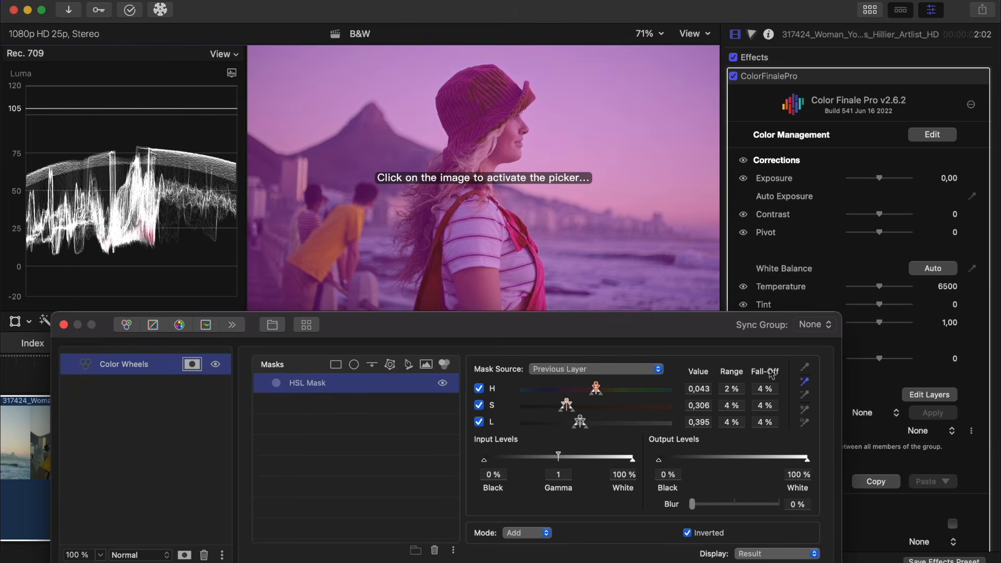
left_click(540, 276)
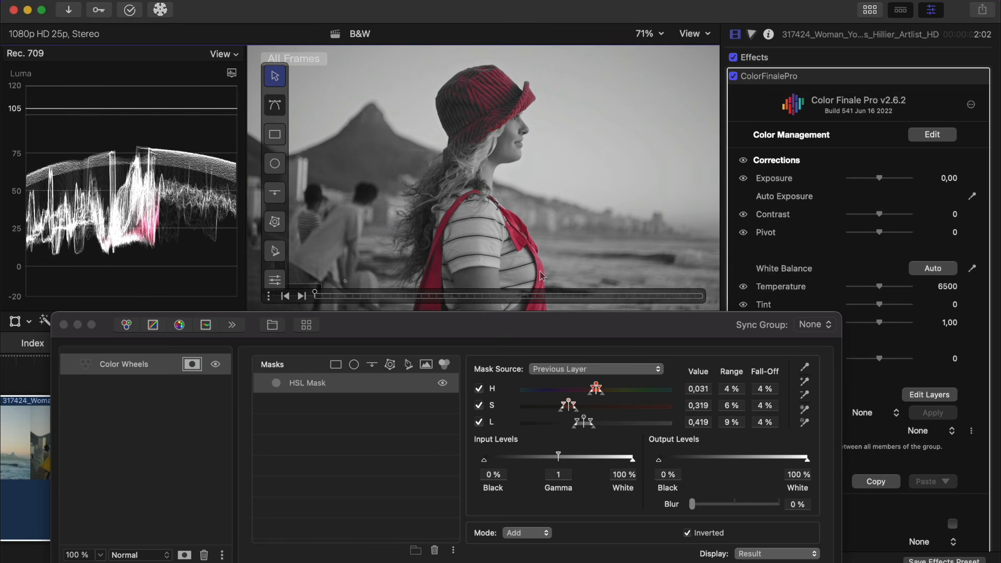
Step: Extend the HSL mask's selection with two samples from the woman's red hat
left_click(805, 381)
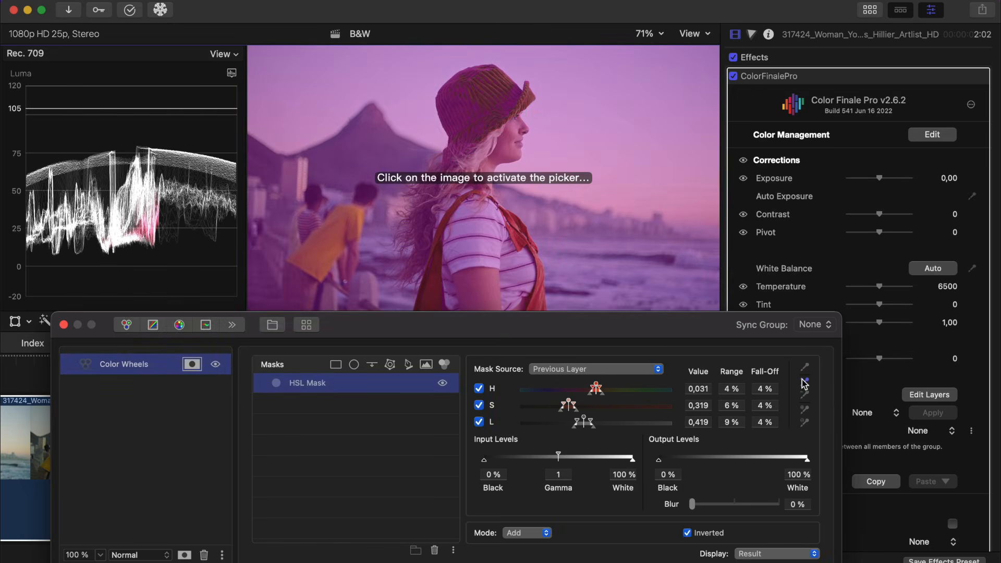
left_click(459, 115)
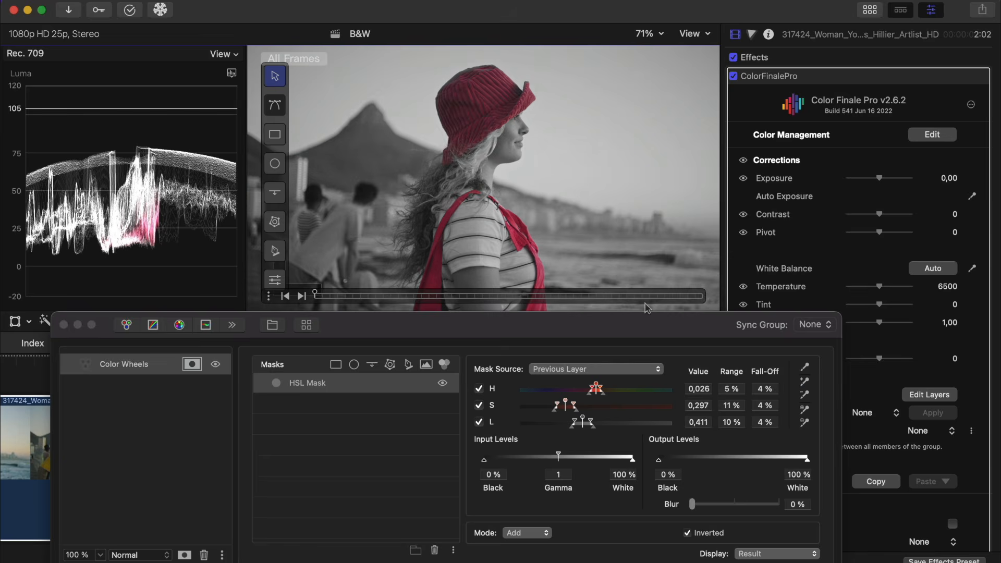
left_click(803, 382)
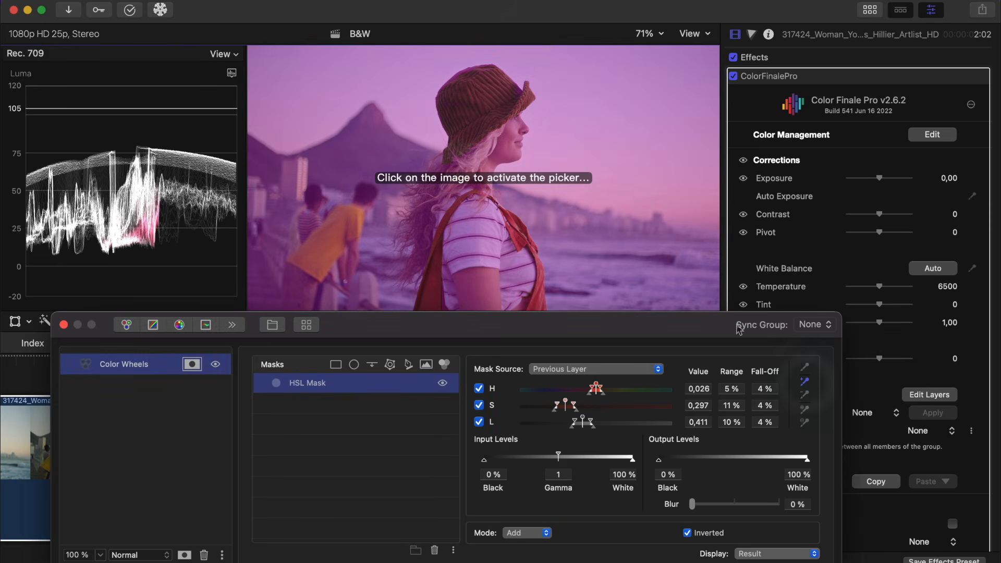
left_click(457, 85)
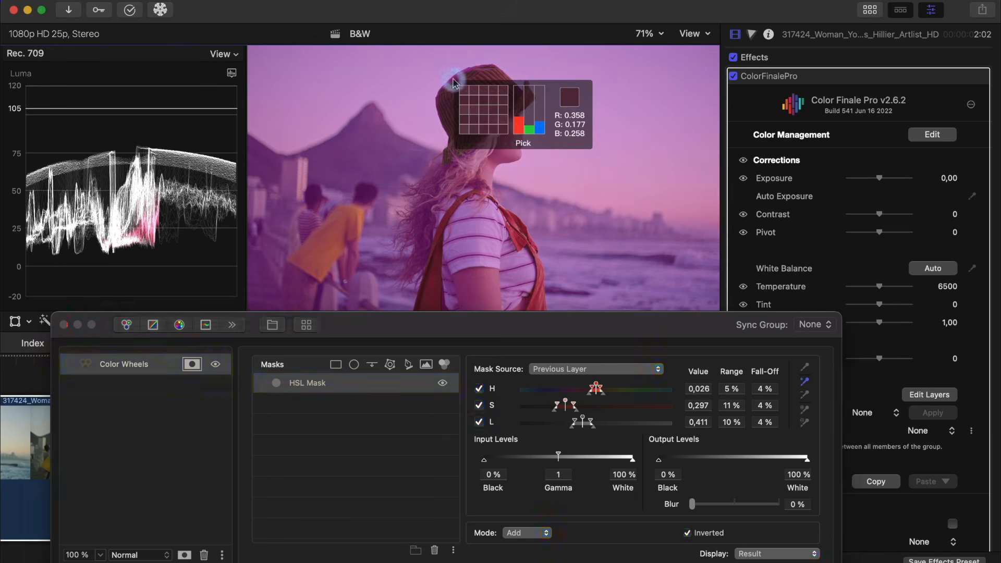
Step: Add an ellipse mask around the woman's lips at position 0,579 / 0,637, working at 200% zoom, and track it forwards
left_click(660, 34)
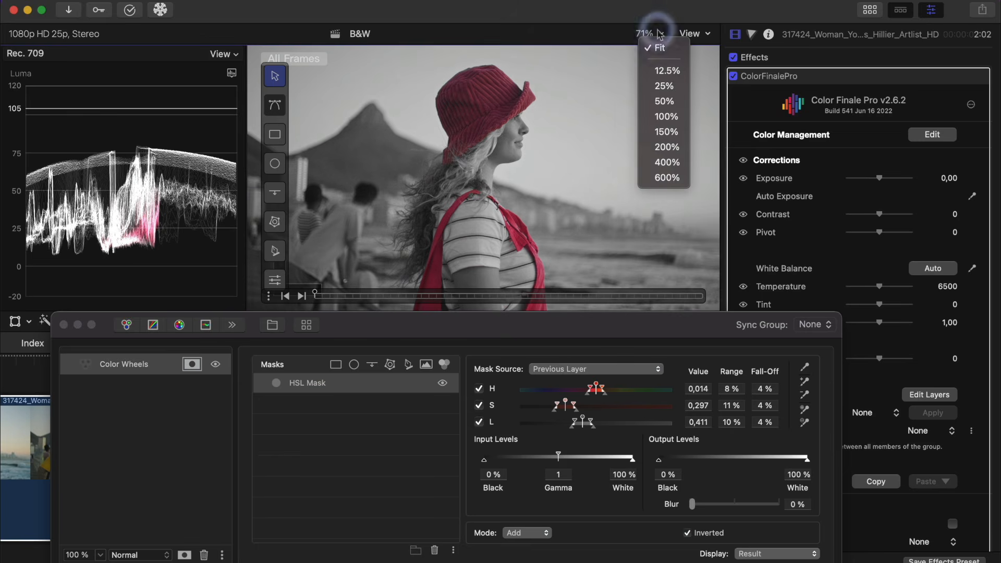
left_click(664, 150)
left_click_drag(693, 179, 694, 176)
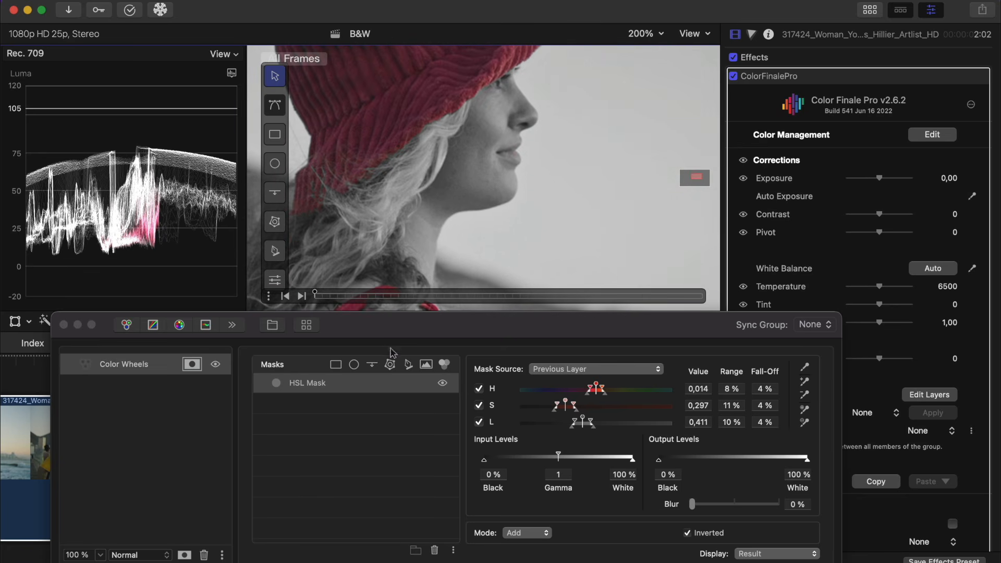
left_click(353, 364)
left_click_drag(417, 264, 530, 166)
left_click_drag(583, 191, 558, 177)
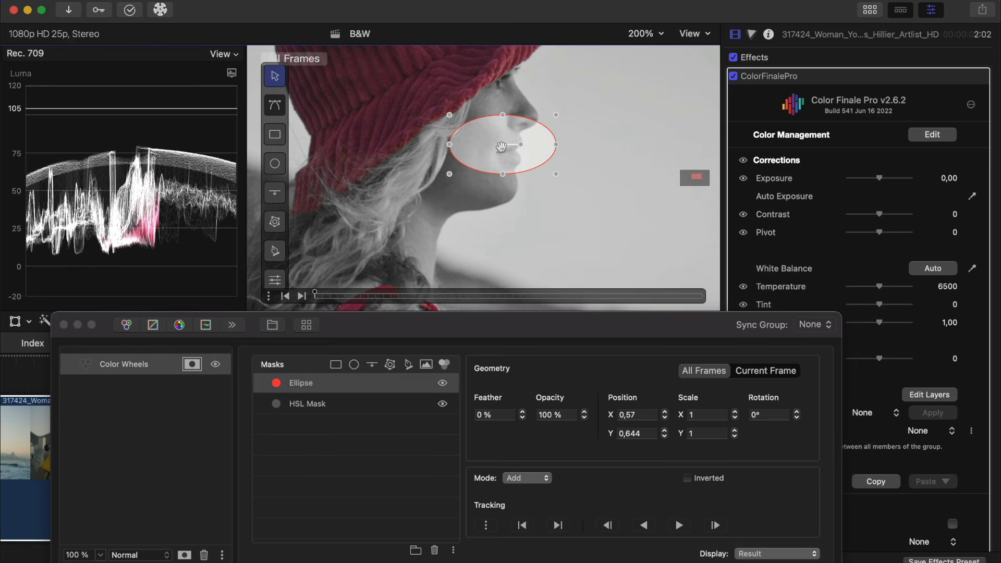
left_click_drag(501, 147, 512, 151)
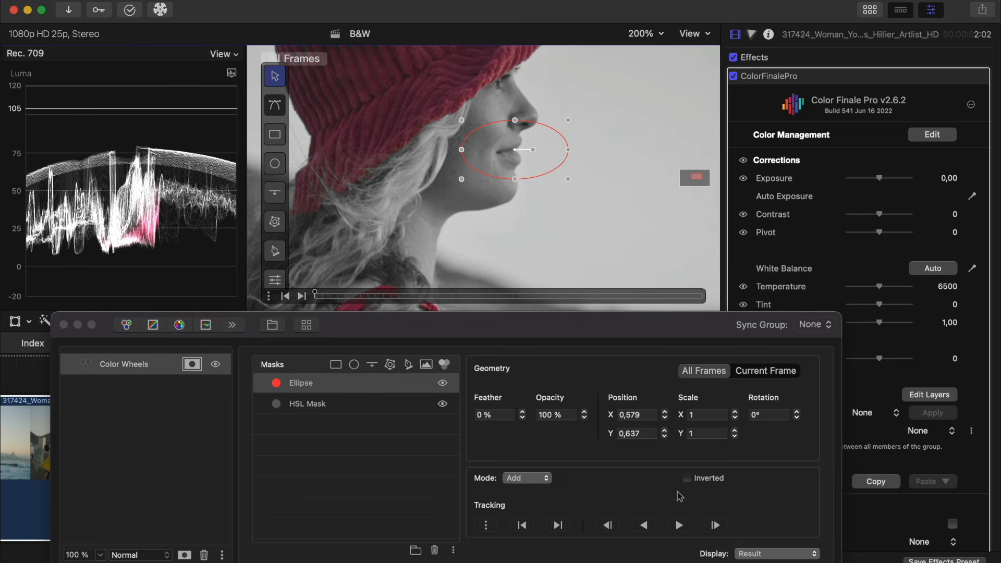
left_click(678, 525)
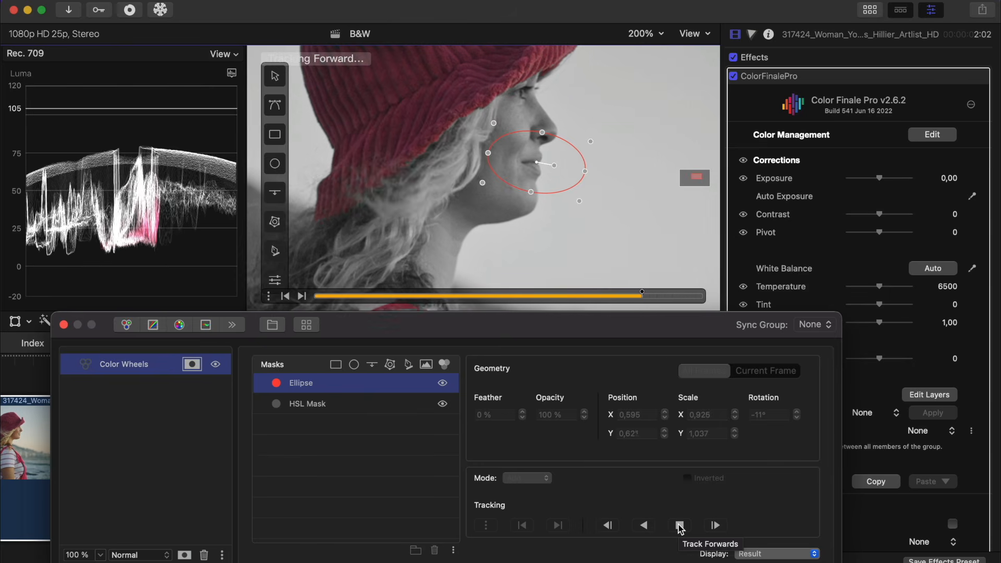
left_click(679, 525)
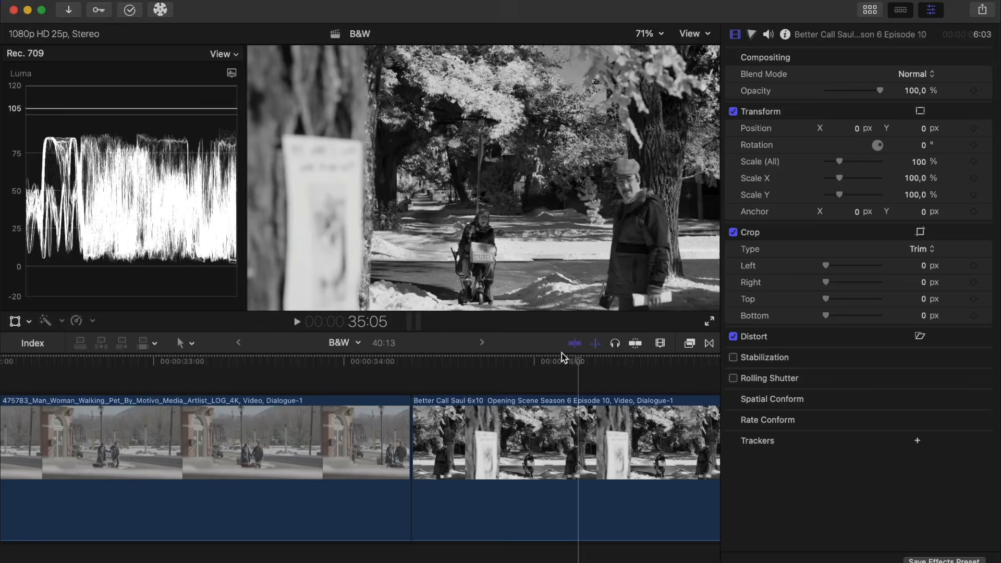
Step: Show the comparison viewer and save the Better Call Saul frame at 35:05 as the reference
key("super+c")
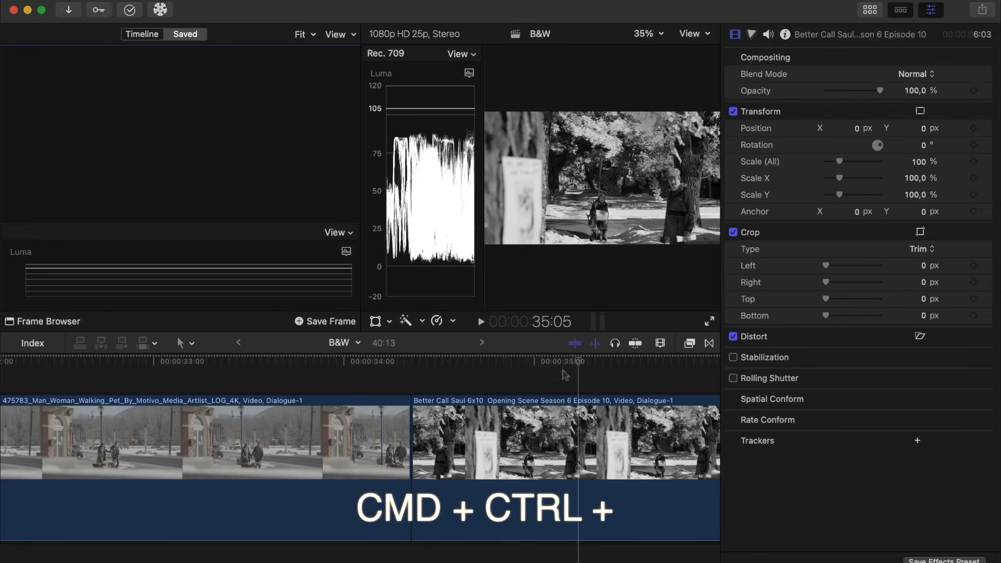
key("super+ctrl+6")
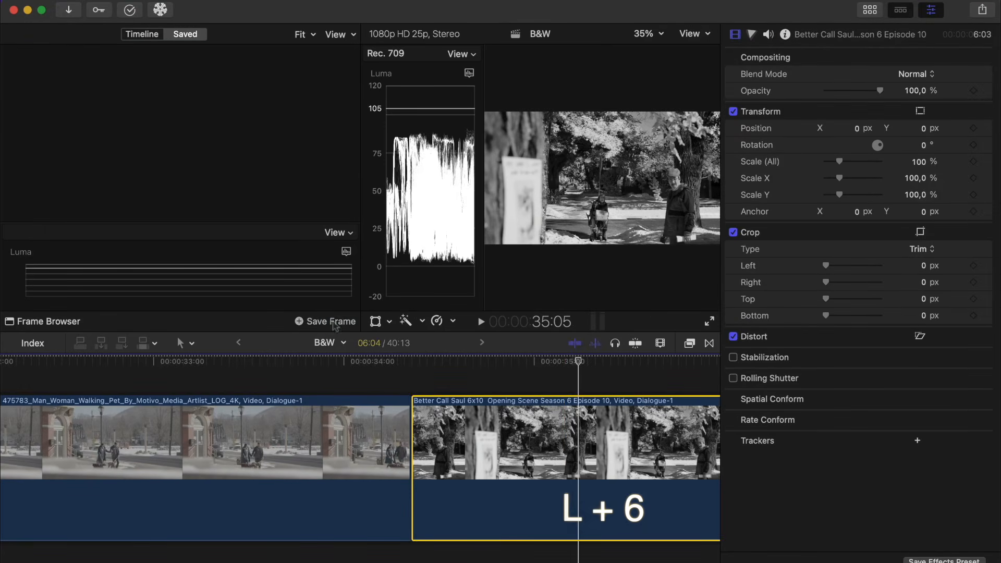
left_click(334, 323)
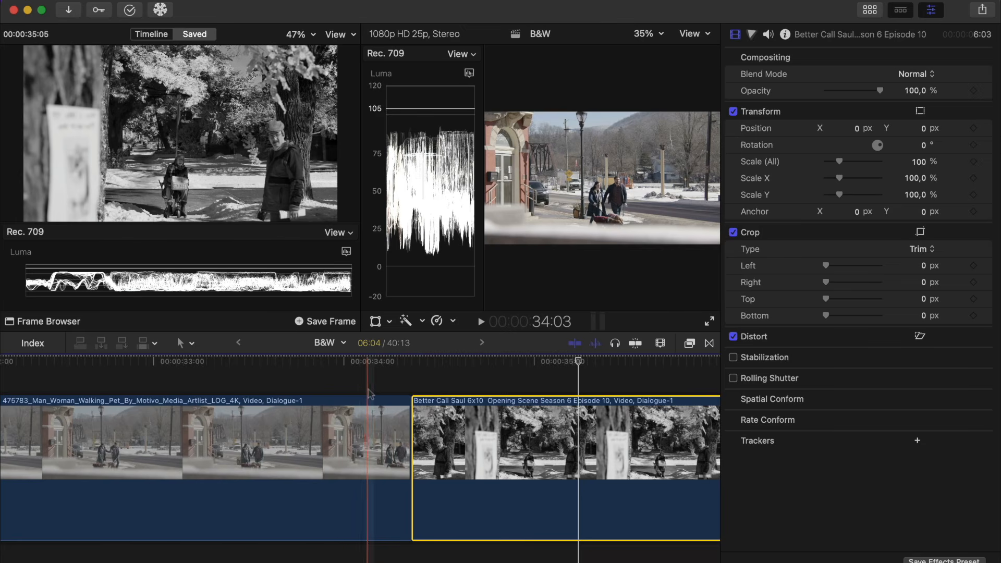
Step: Select the Man_Woman_Walking_Pet clip at 32:07 and switch the main viewer's video scopes to Vertical Layout
scroll(369, 393, "left", 10)
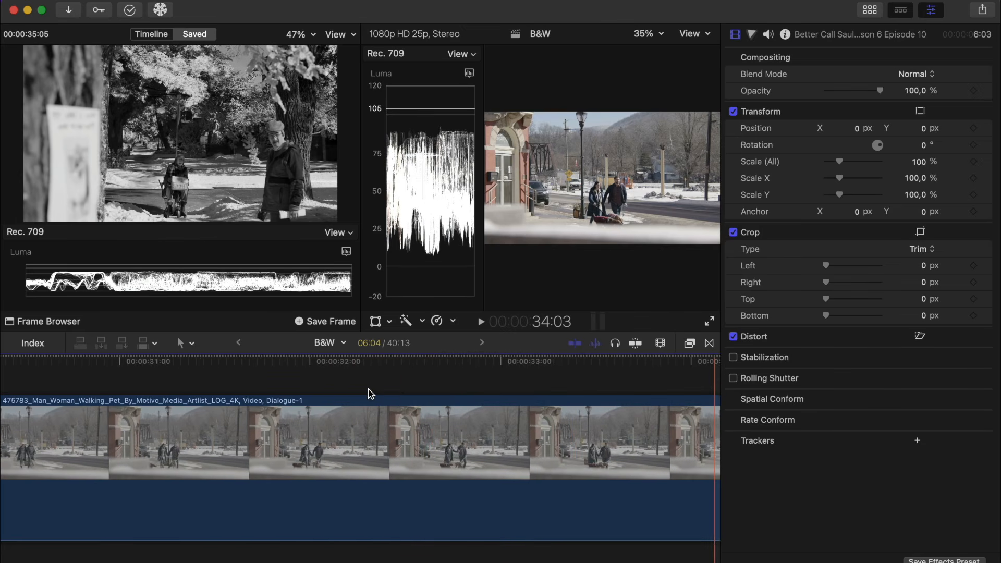
left_click(367, 401)
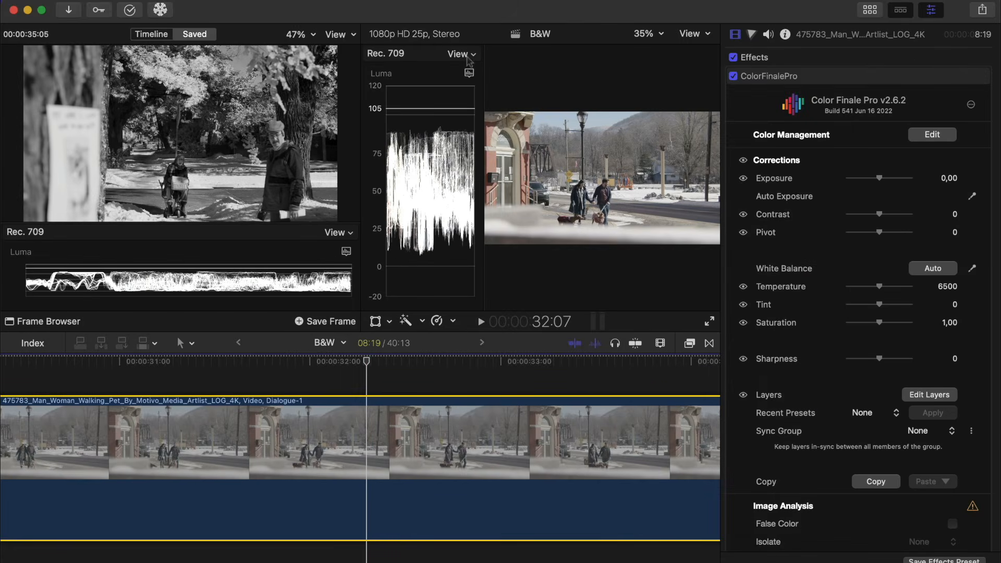
left_click(467, 58)
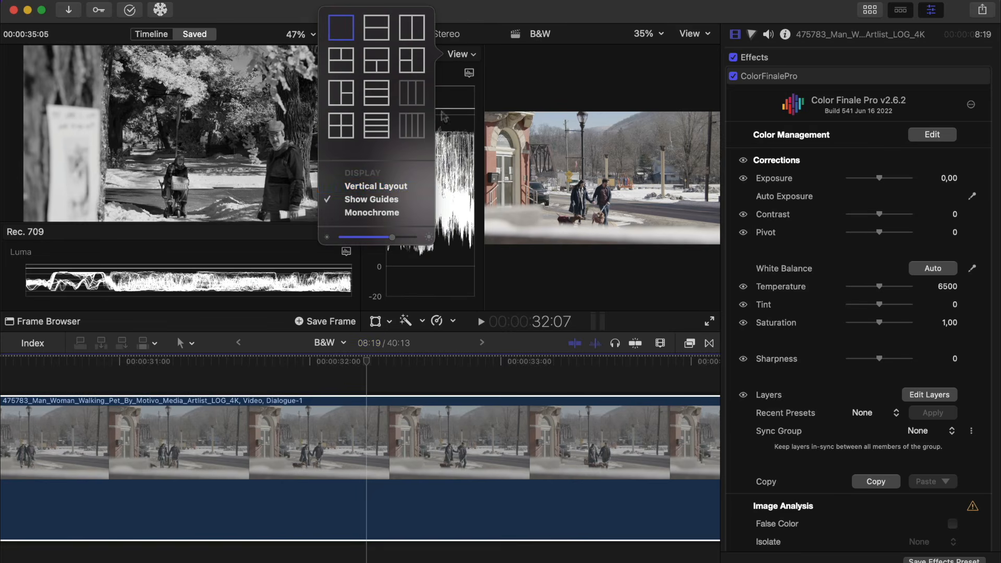
left_click(410, 187)
Step: Add a fully desaturated Color Wheels layer and insert a Shuffle layer between it and the Alexa LogC to Rec709 layer
left_click(921, 398)
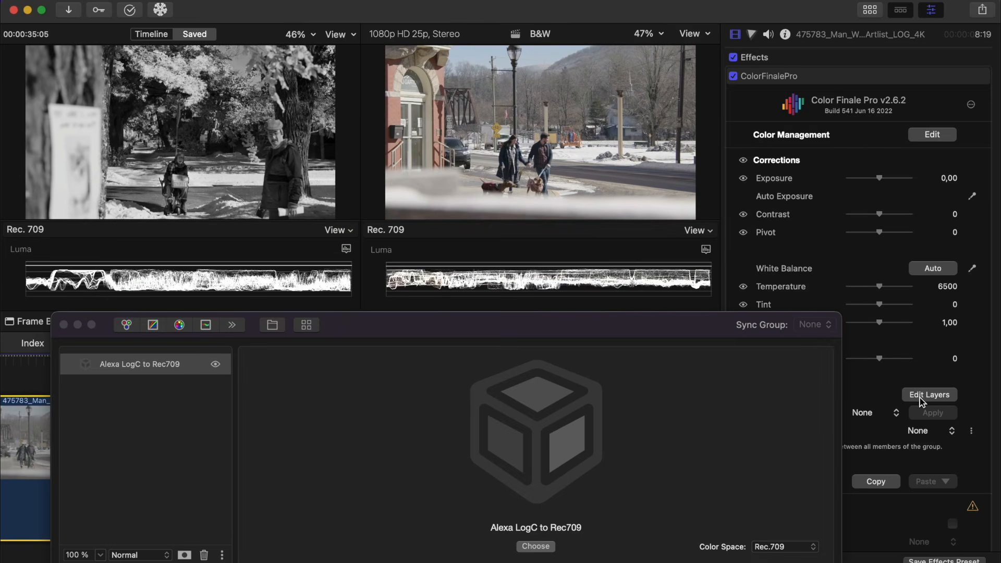
left_click(127, 325)
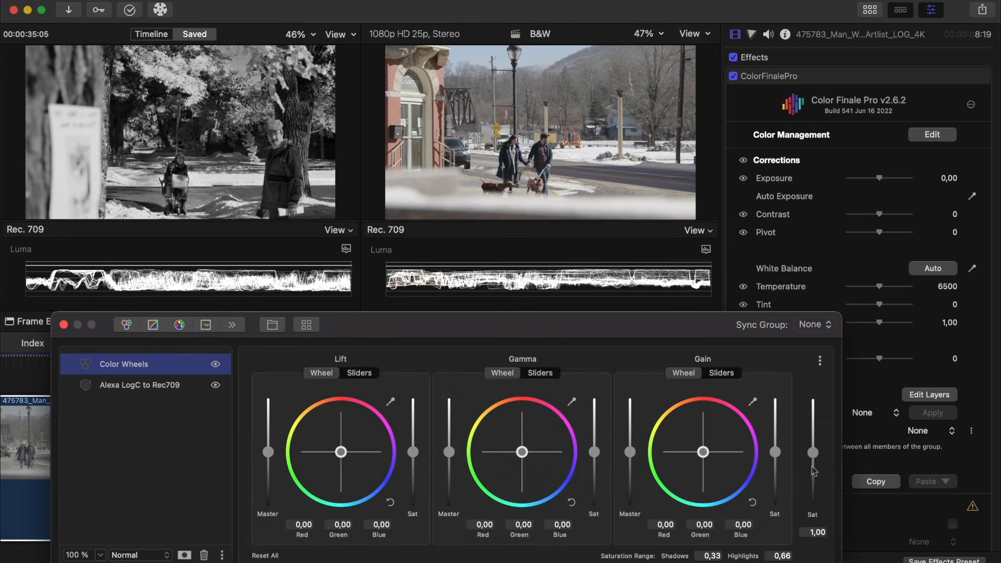
left_click(140, 385)
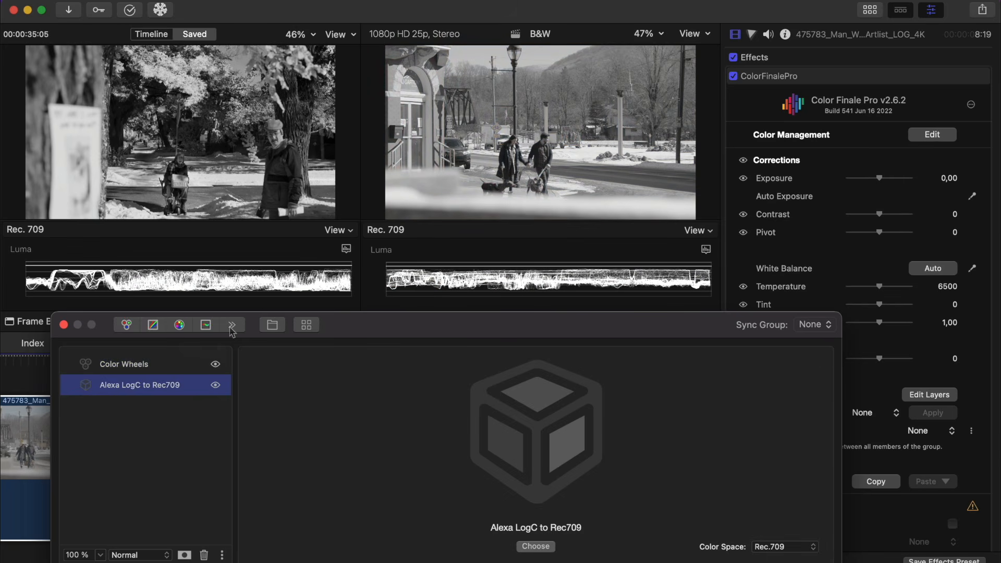
left_click(232, 325)
left_click(234, 348)
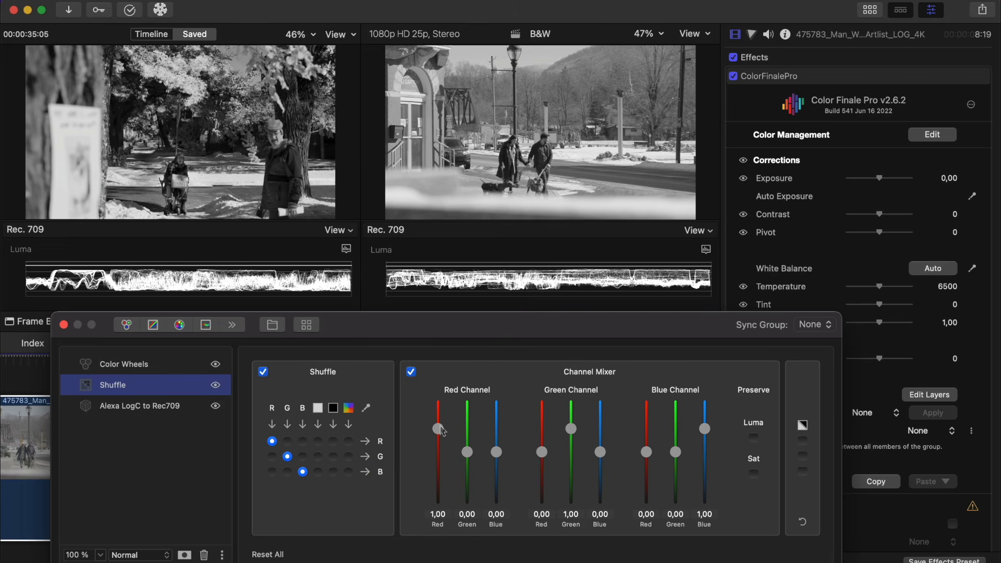
Step: In the Shuffle layer's Channel Mixer, set Red channel red 1,43, Green channel red -0,33 and green 0,65, Blue channel red -0,10, green 0,60 and blue 1,92
left_click_drag(438, 429, 439, 419)
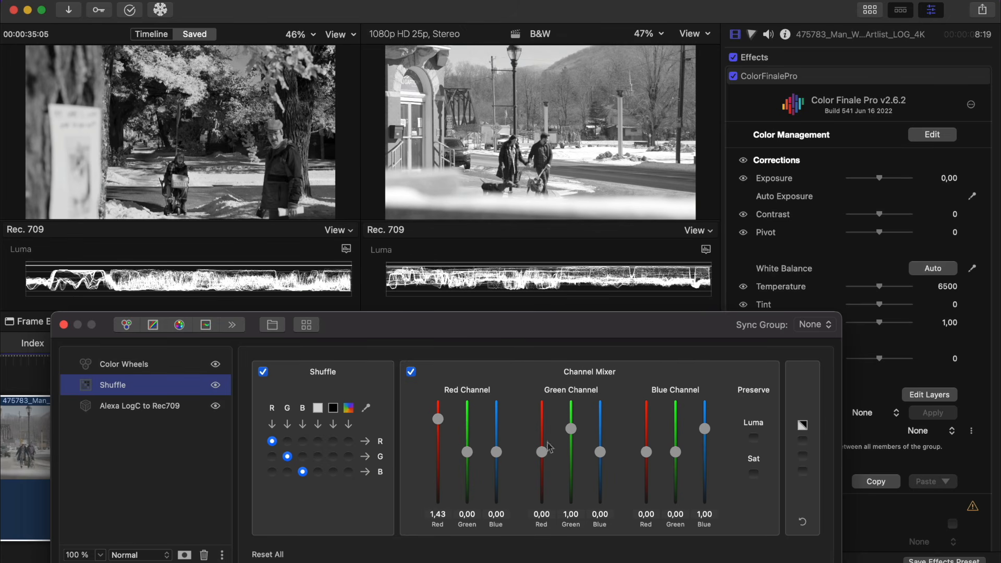
left_click_drag(545, 455, 546, 463)
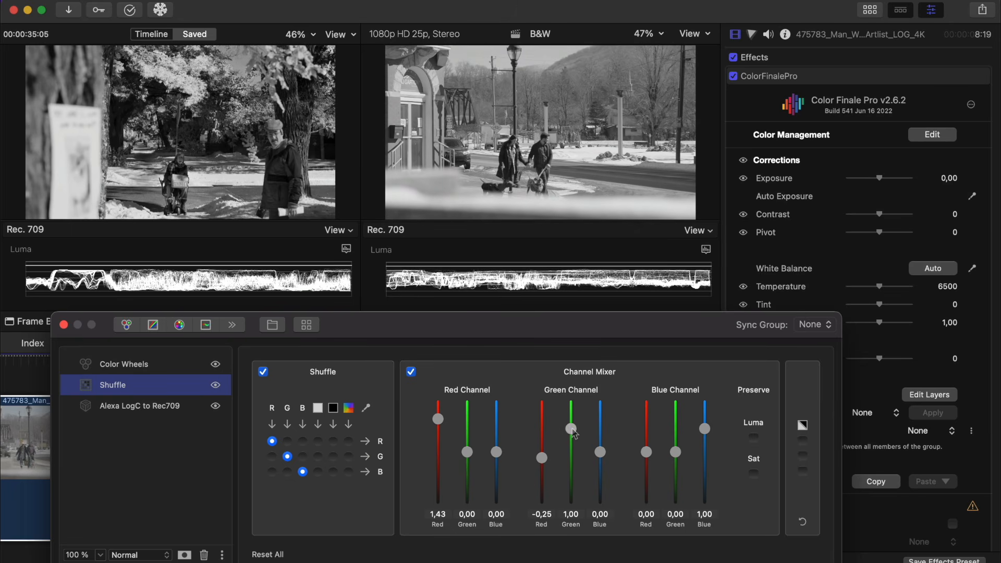
left_click_drag(573, 431, 572, 436)
left_click_drag(676, 453, 703, 409)
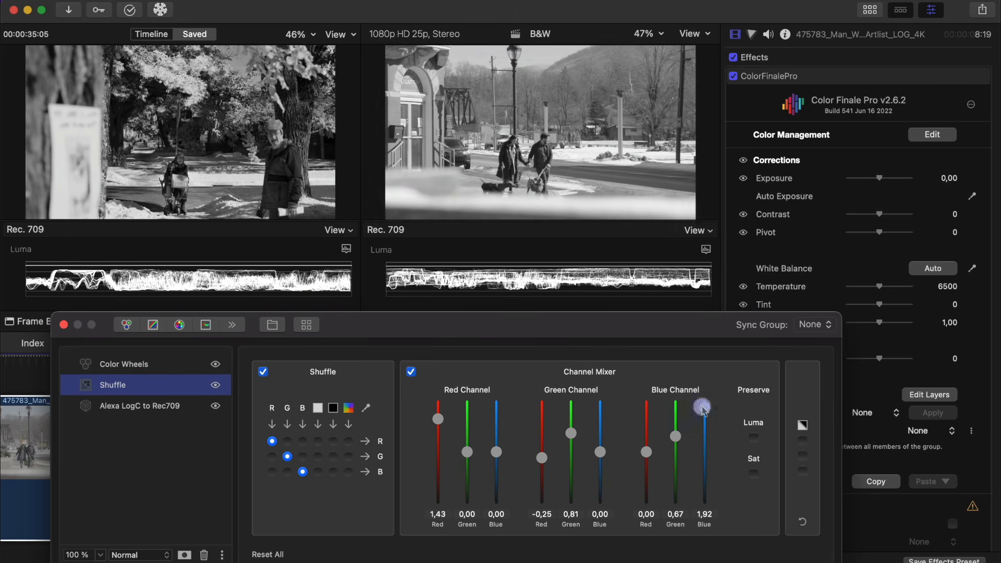
left_click_drag(649, 456, 650, 458)
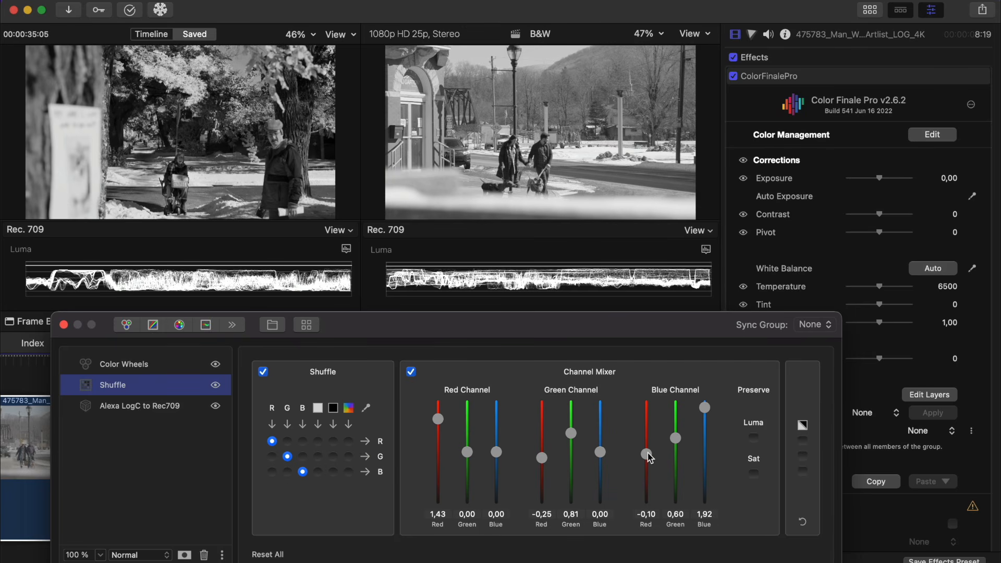
left_click_drag(576, 437, 543, 461)
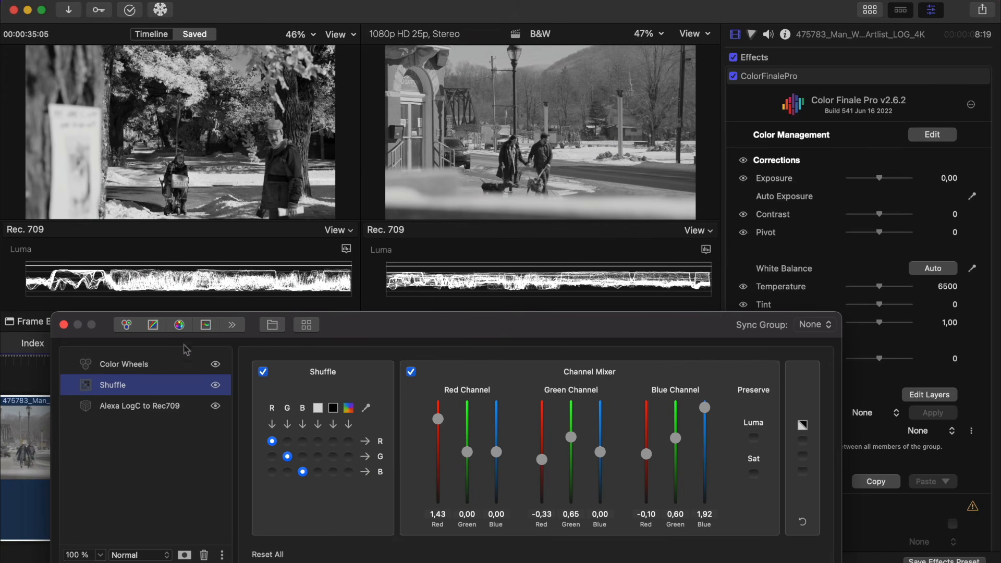
Step: Add a second Color Wheels layer directly above Shuffle, with the Lift master at -0,02 and the Gain master at 0,03
left_click(126, 326)
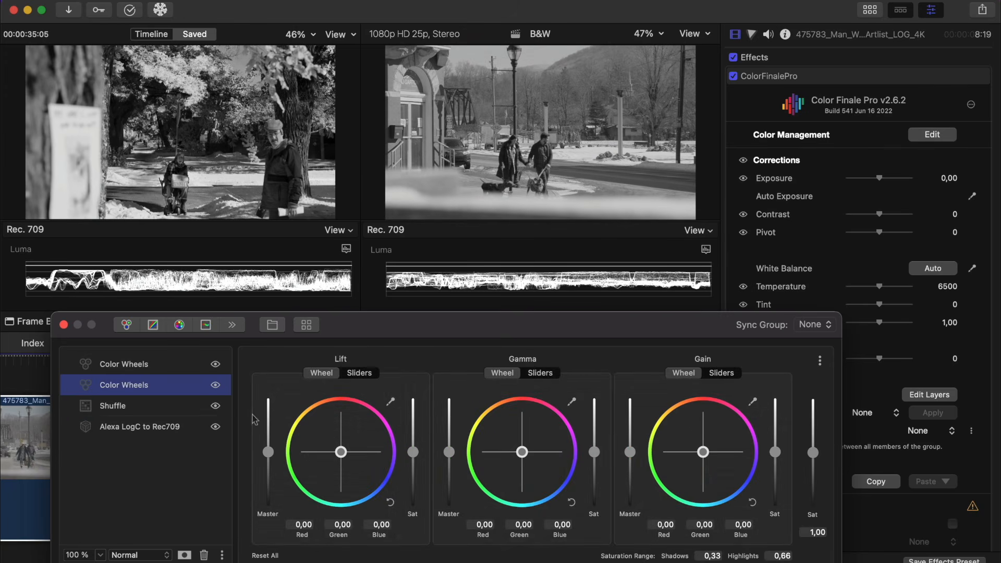
left_click_drag(269, 452, 270, 454)
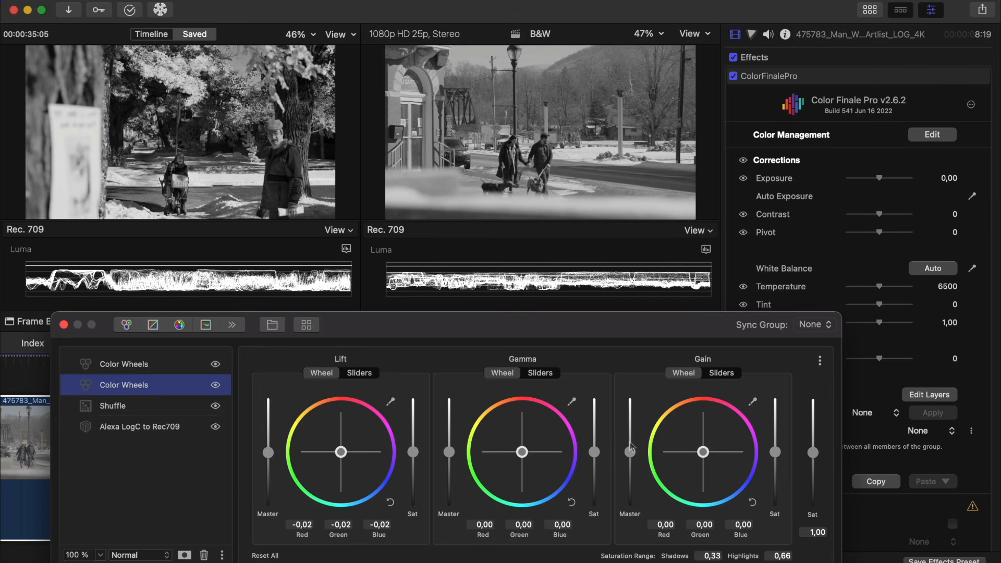
left_click_drag(631, 452, 630, 451)
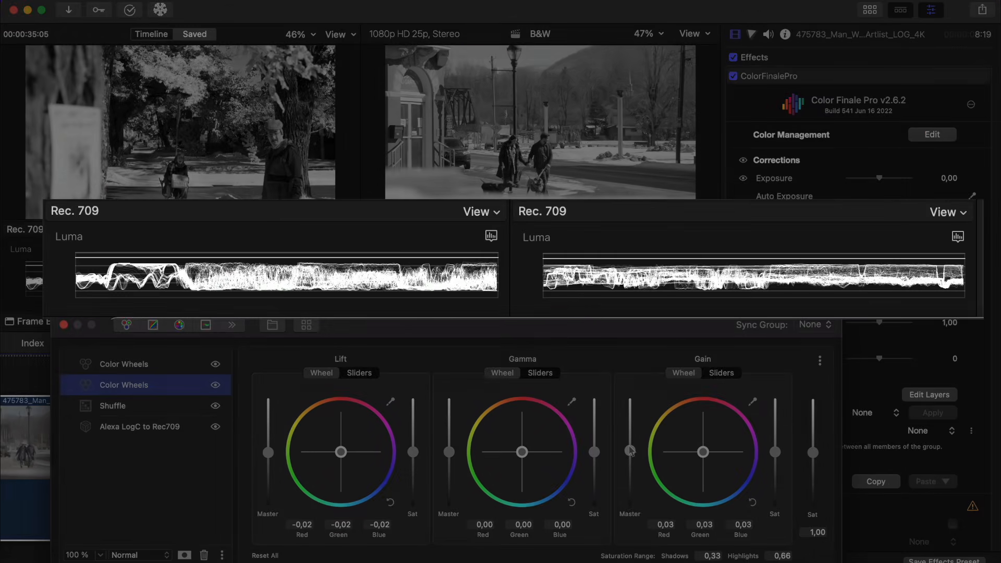